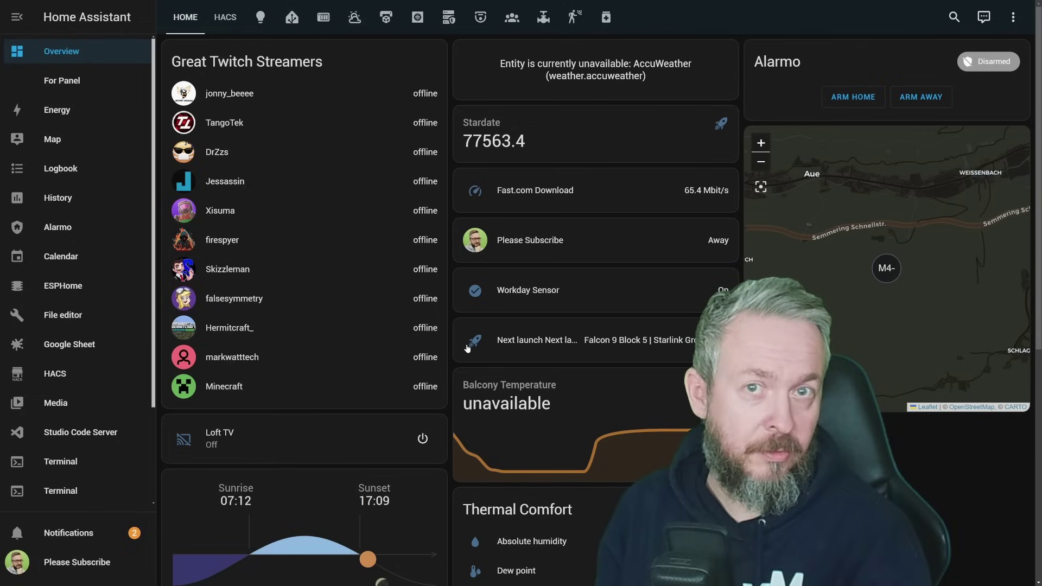
# Join the beta channel from the Updates page menu in Settings > System
pyautogui.scroll(-2, 85, 477)
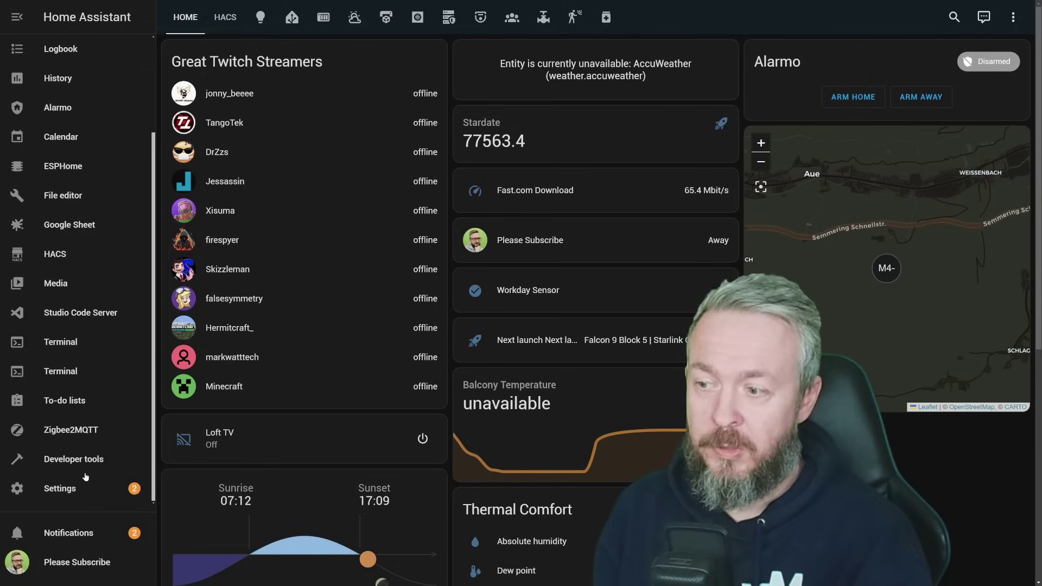
pyautogui.click(69, 498)
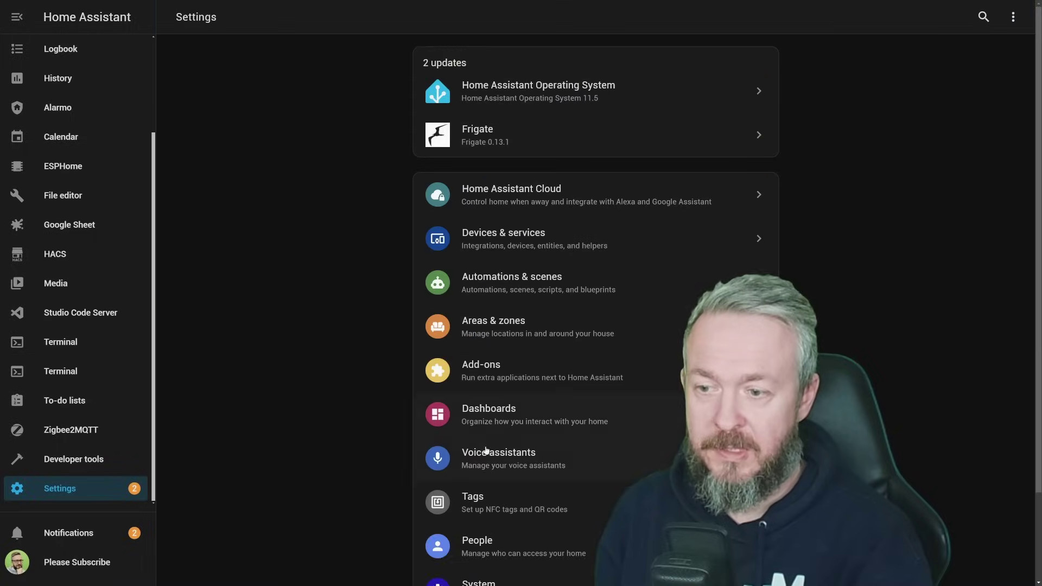
pyautogui.scroll(-2, 443, 459)
pyautogui.click(495, 483)
pyautogui.click(521, 115)
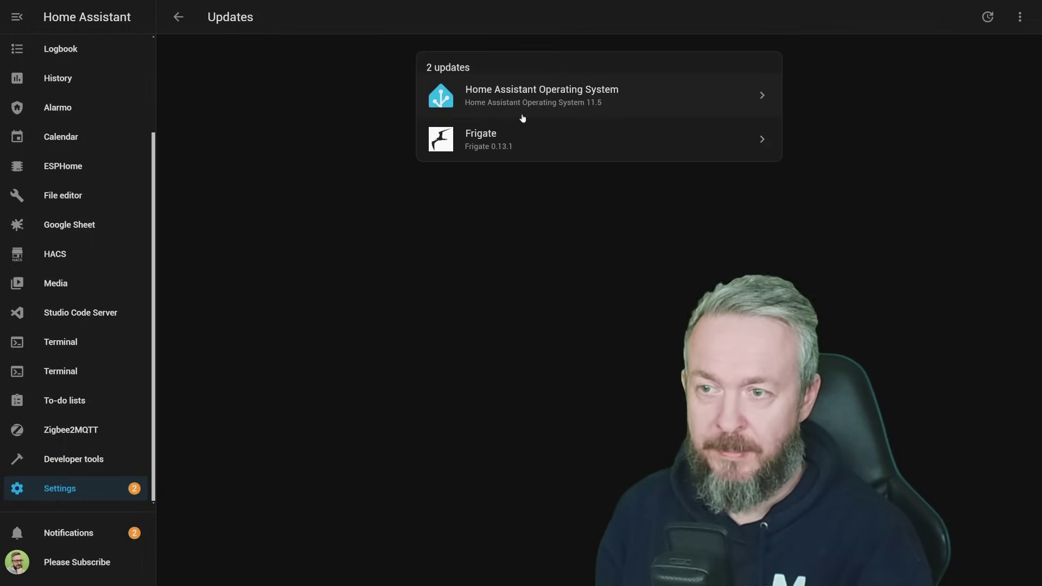
pyautogui.click(1020, 17)
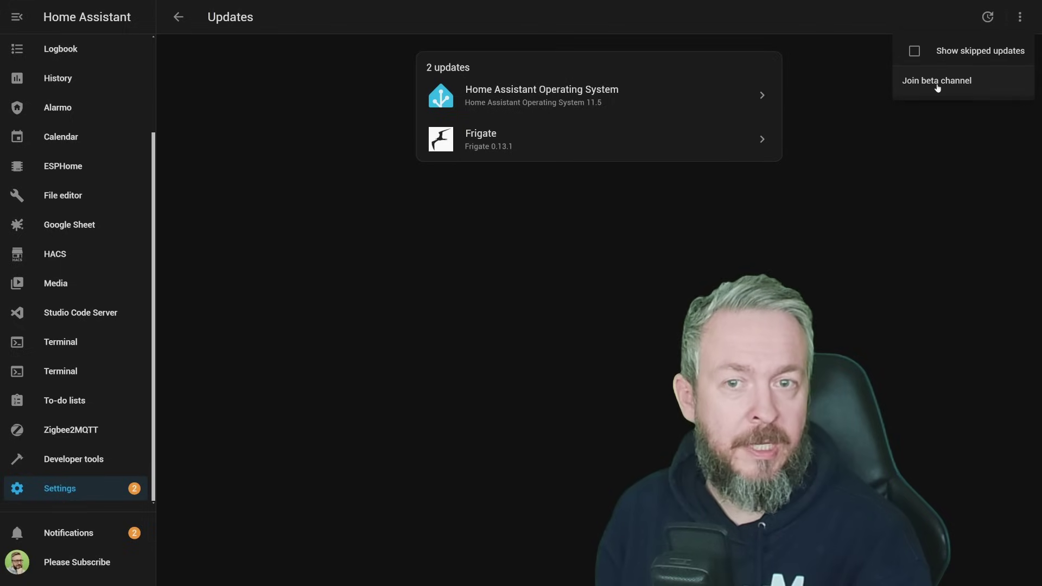
pyautogui.click(938, 82)
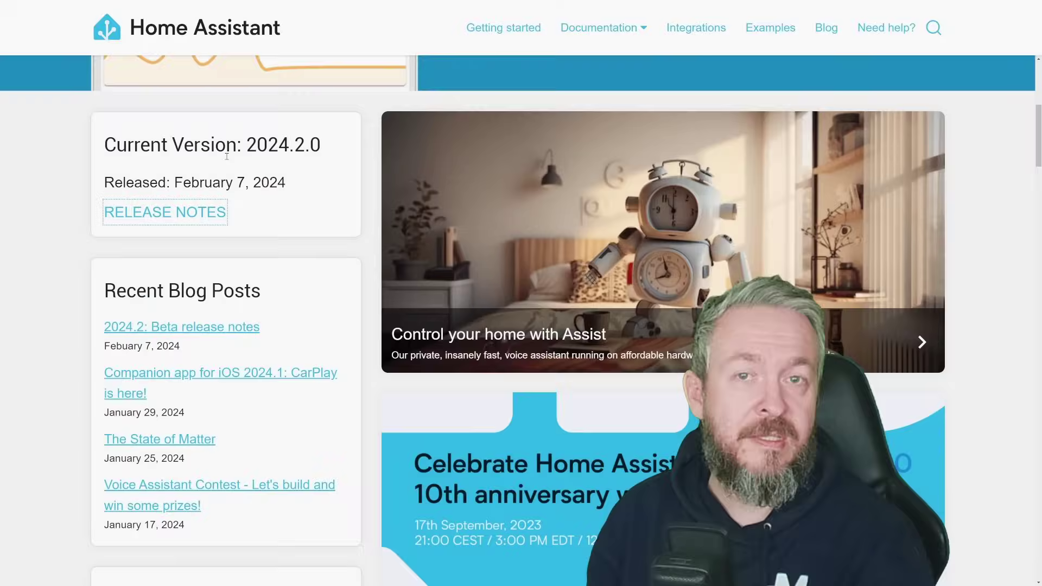
# Scroll through the Home Assistant website to view the 2024.2 beta release notes
pyautogui.scroll(4, 227, 157)
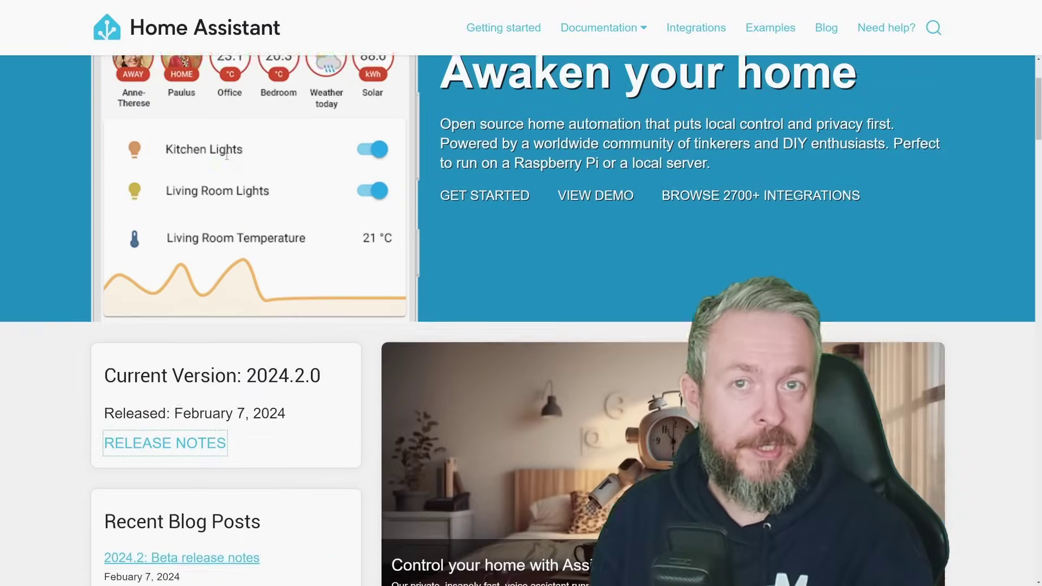
pyautogui.scroll(3, 227, 157)
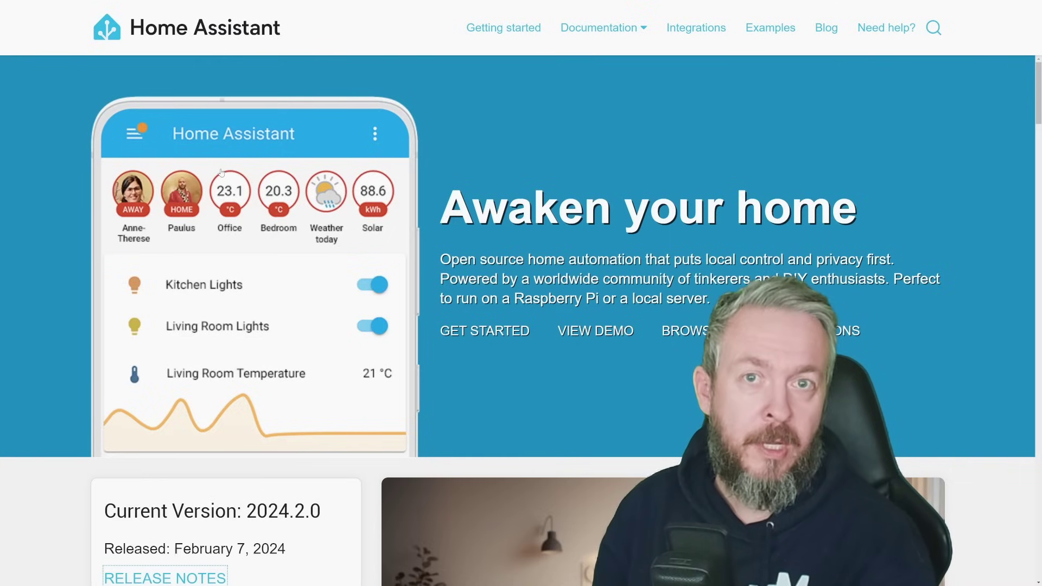
pyautogui.scroll(-3, 220, 171)
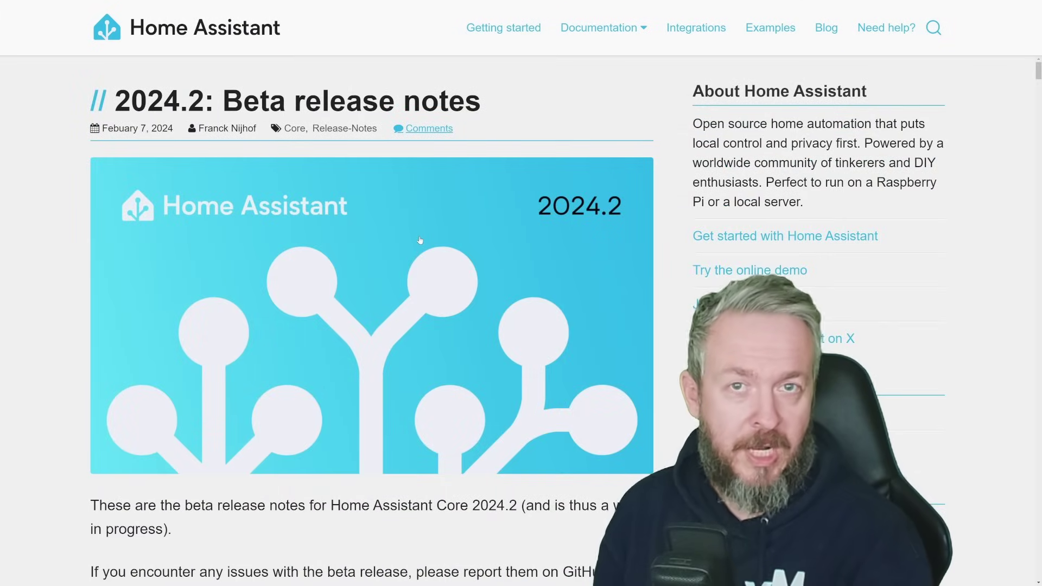
pyautogui.scroll(-6, 420, 240)
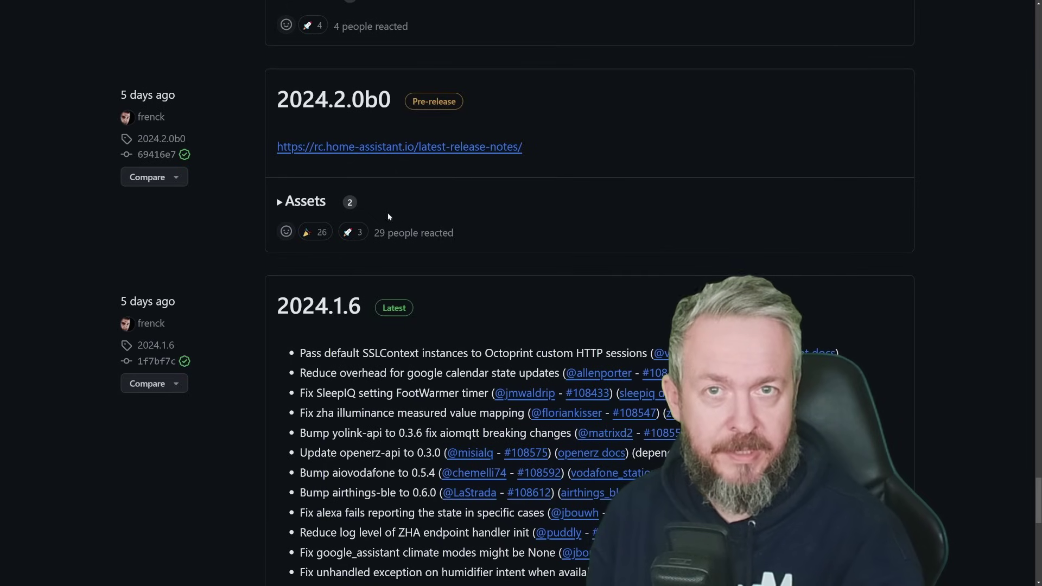
# Scroll up the GitHub releases list from 2024.2.0b0 to the newest pre-release, 2024.2.0b7
pyautogui.scroll(8, 375, 220)
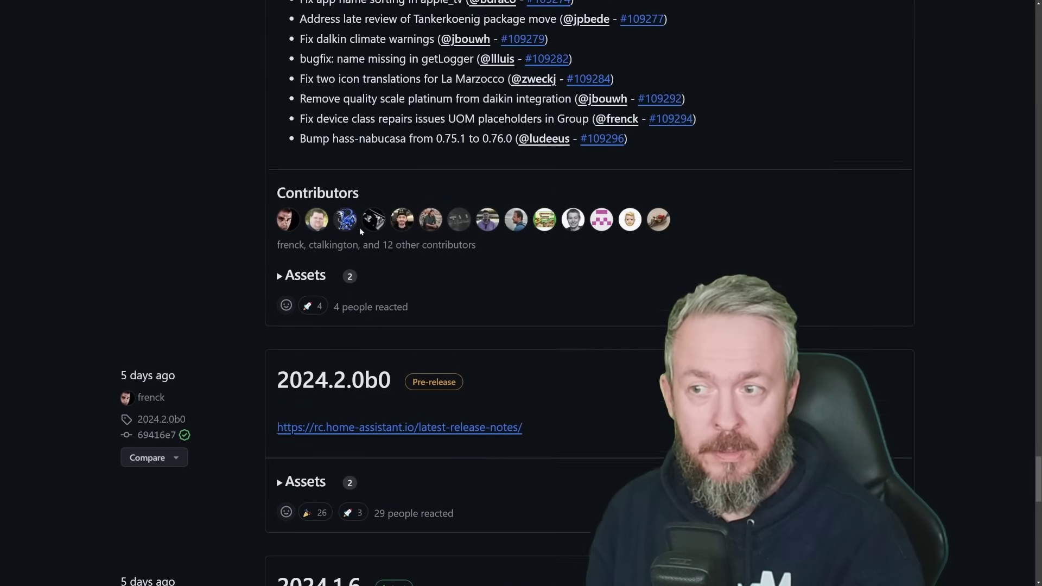
pyautogui.scroll(4, 361, 230)
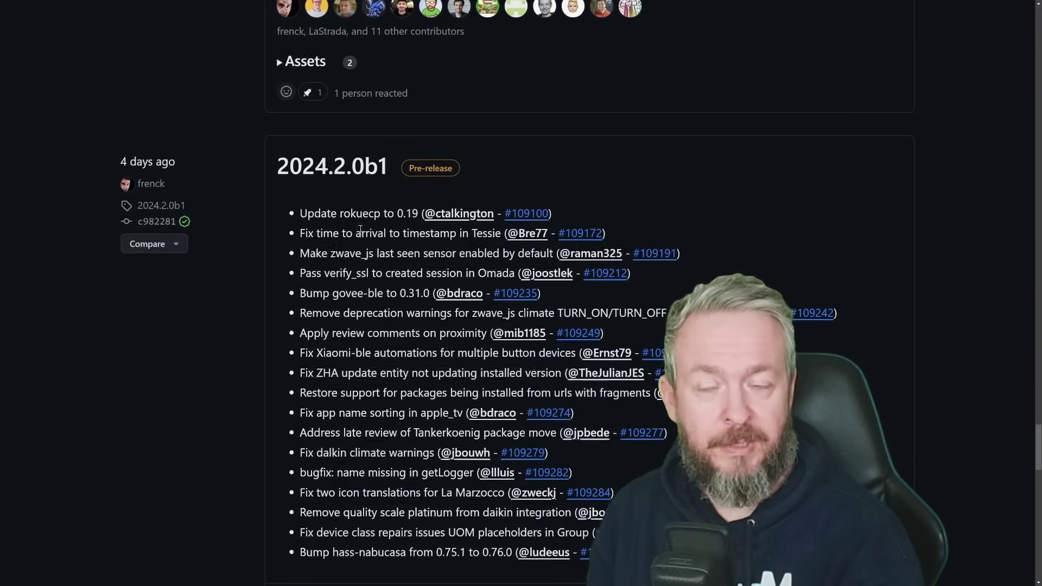
pyautogui.scroll(10, 360, 230)
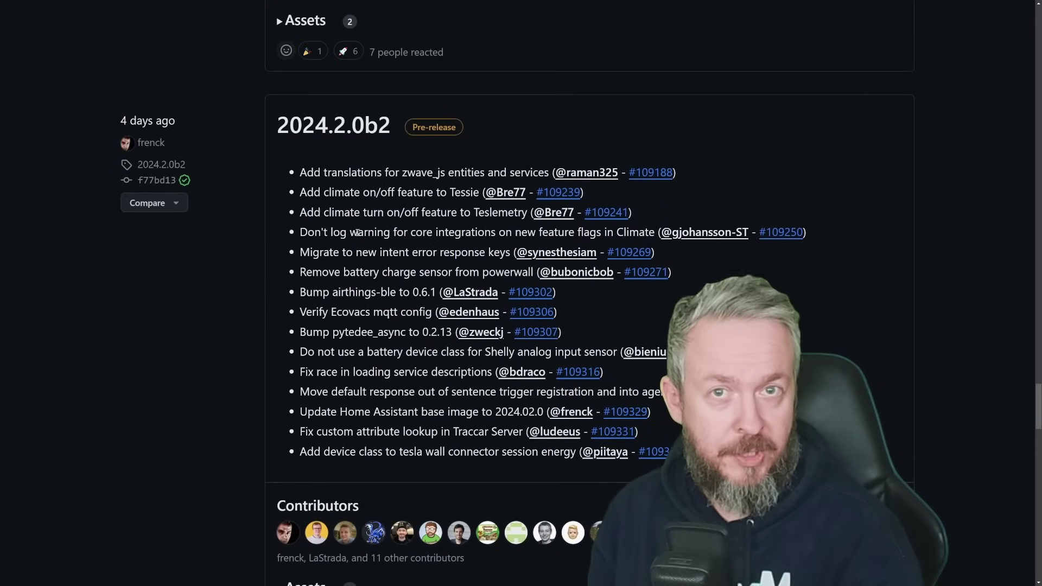
pyautogui.scroll(15, 358, 232)
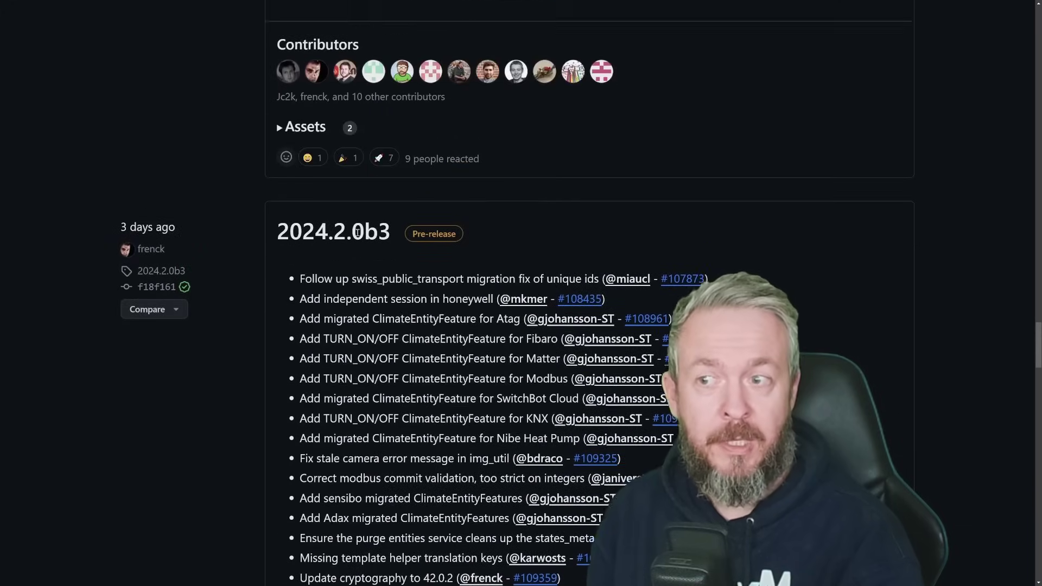
pyautogui.scroll(20, 358, 233)
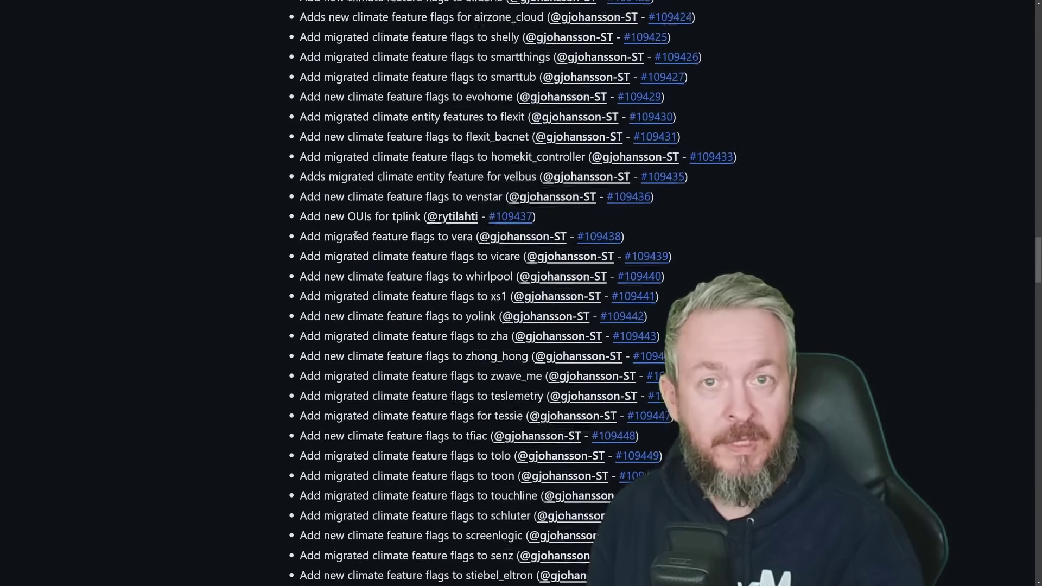
pyautogui.scroll(20, 356, 235)
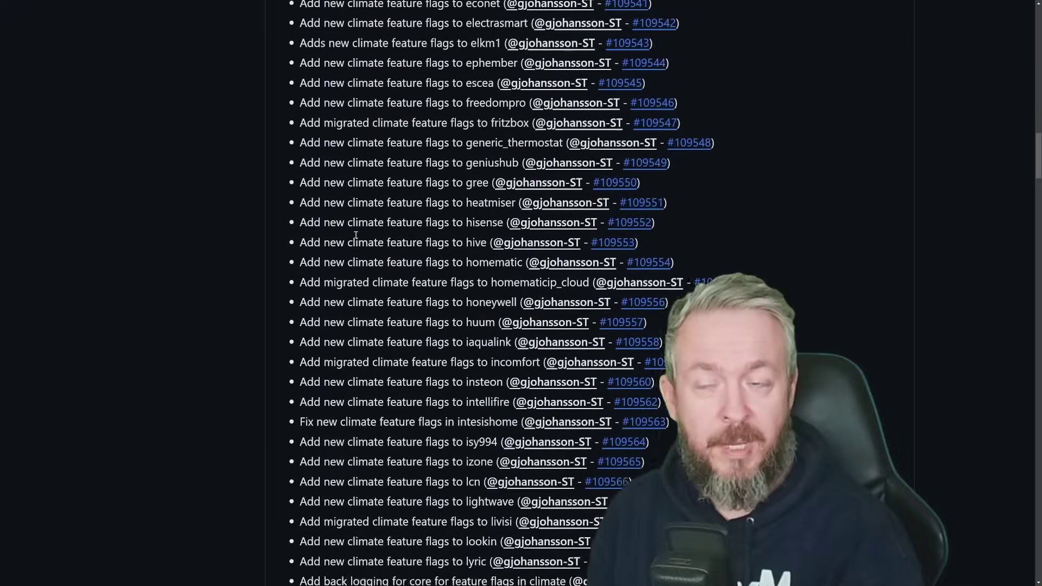
pyautogui.scroll(20, 355, 234)
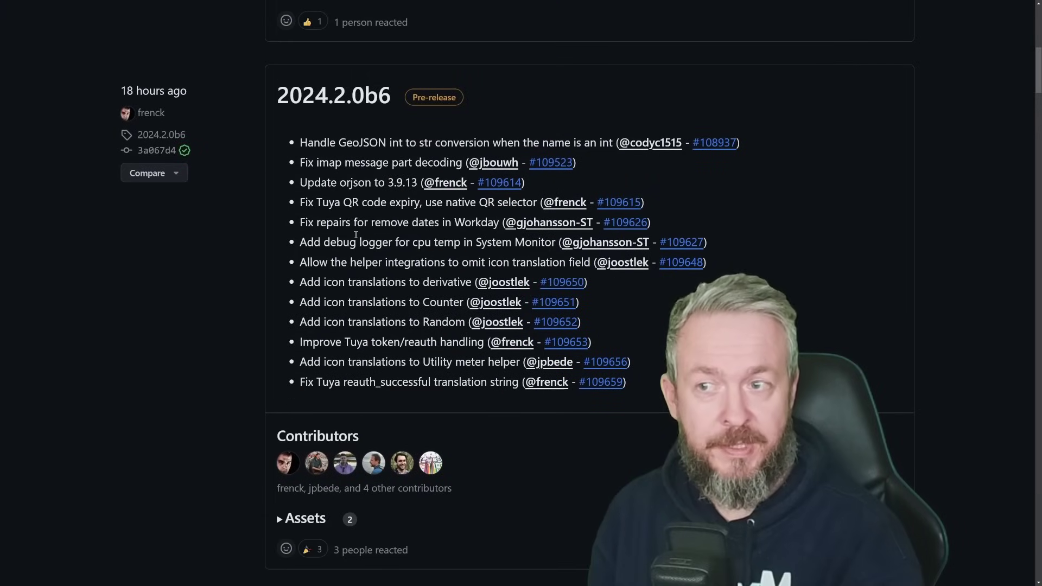
pyautogui.scroll(10, 355, 234)
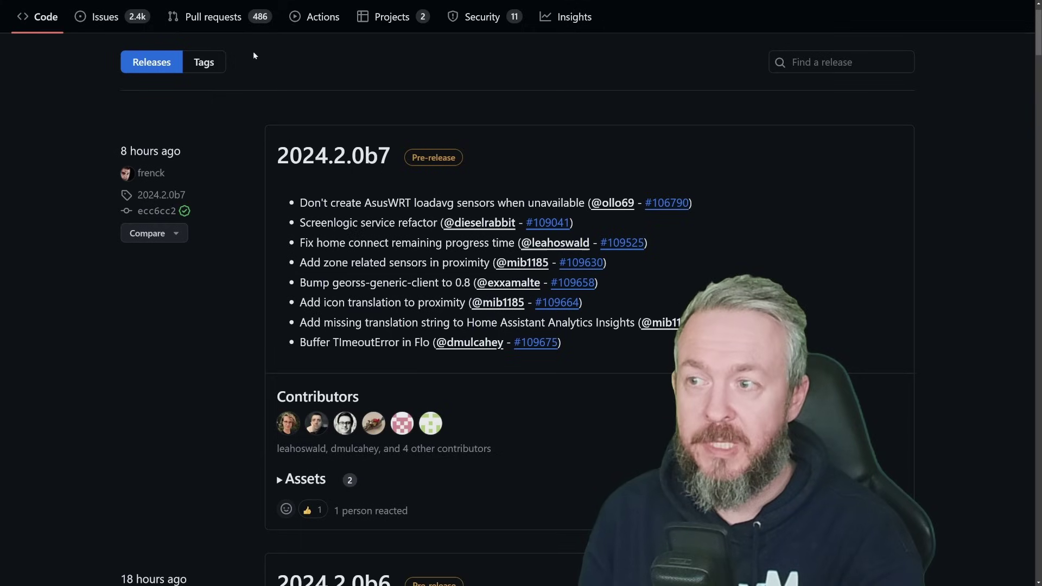
# Open the Pull requests tab of the Home Assistant repository on GitHub
pyautogui.click(213, 19)
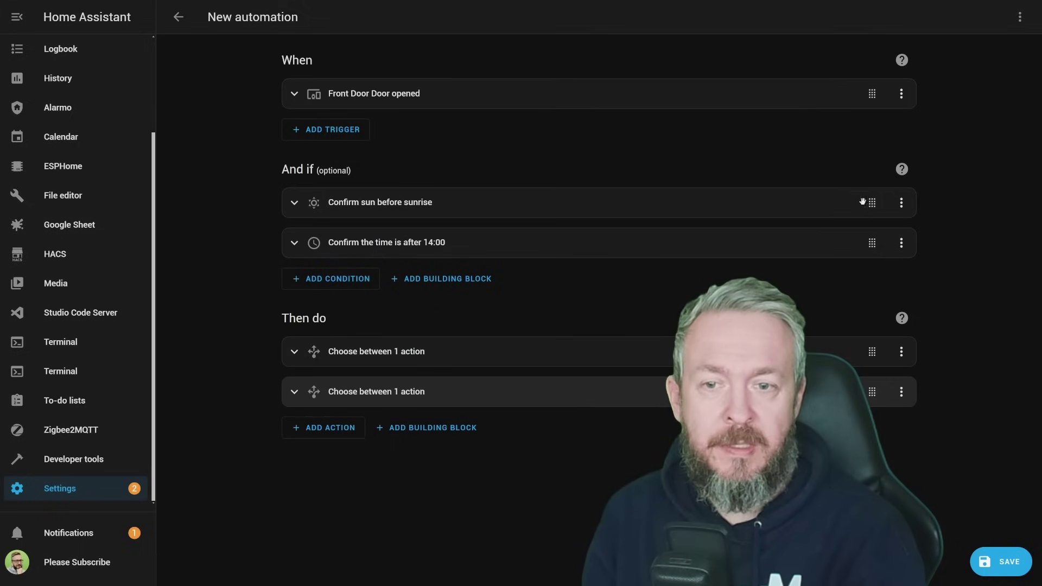
# Drag the before-sunrise and after-14:00 conditions from And if into the first Choose's Option 1
pyautogui.moveTo(867, 201); pyautogui.dragTo(866, 253)
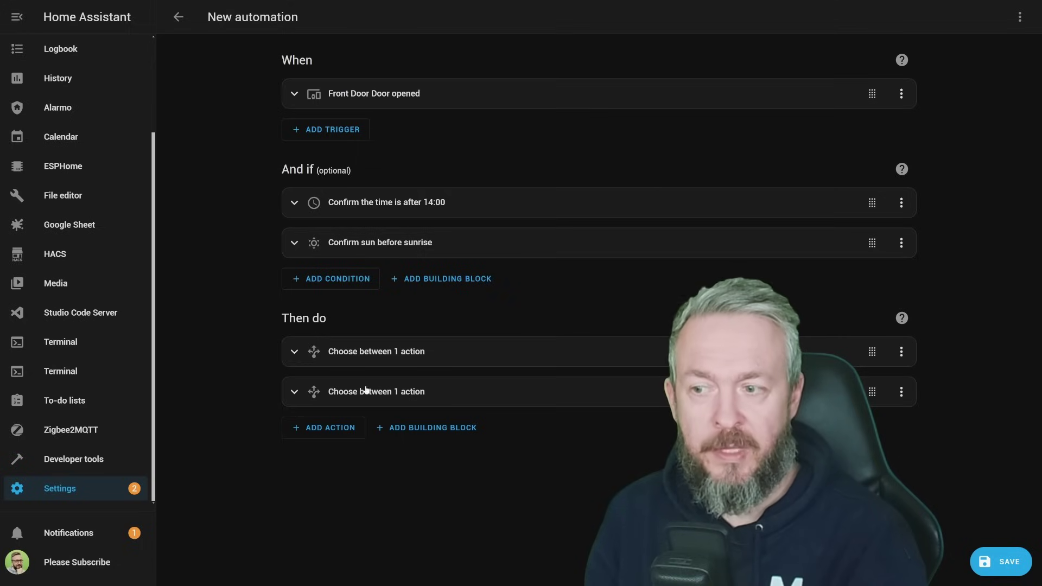
pyautogui.click(293, 352)
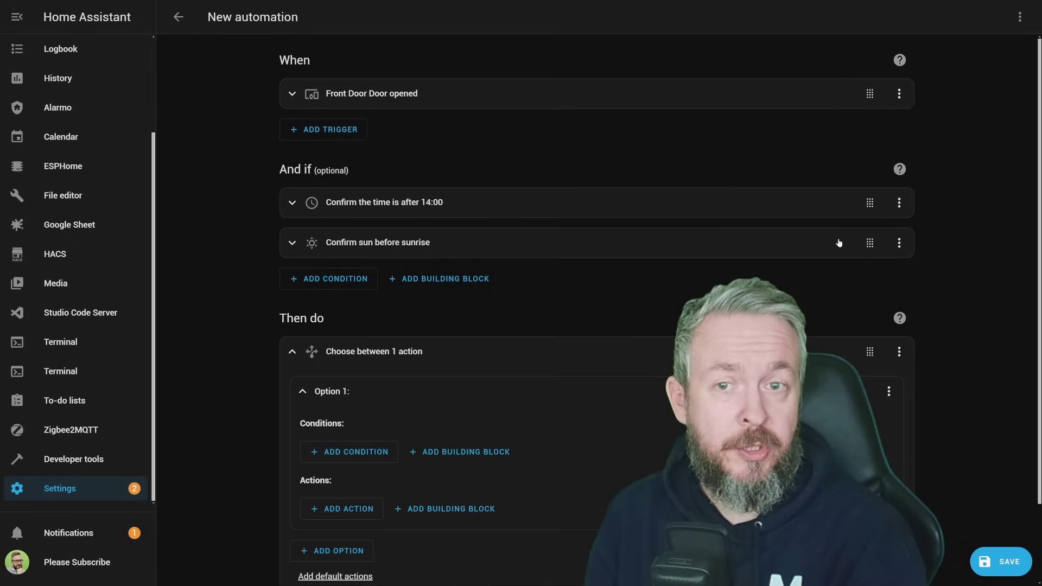
pyautogui.moveTo(869, 242); pyautogui.dragTo(857, 415)
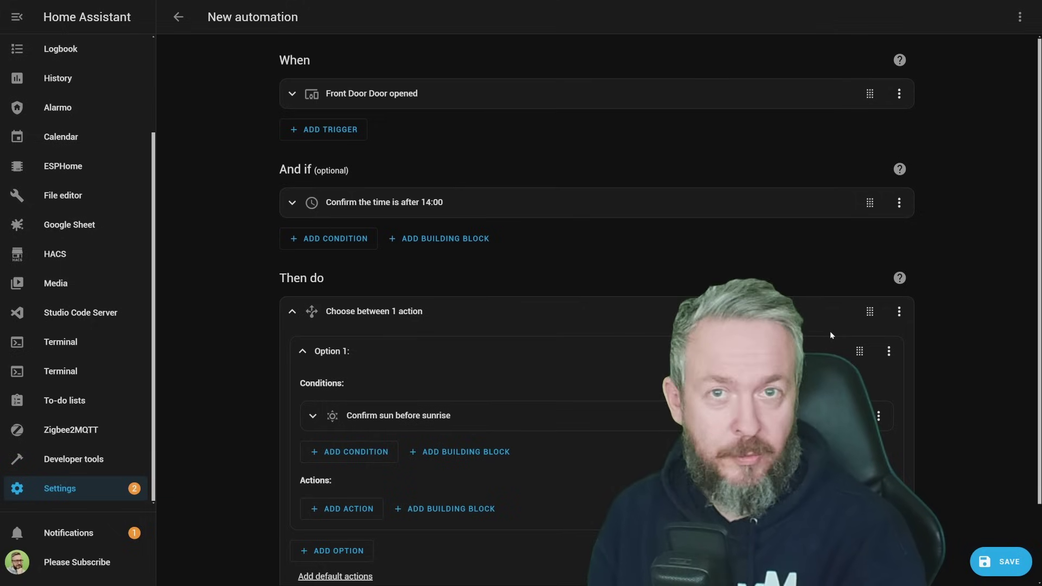
pyautogui.scroll(-1, 829, 335)
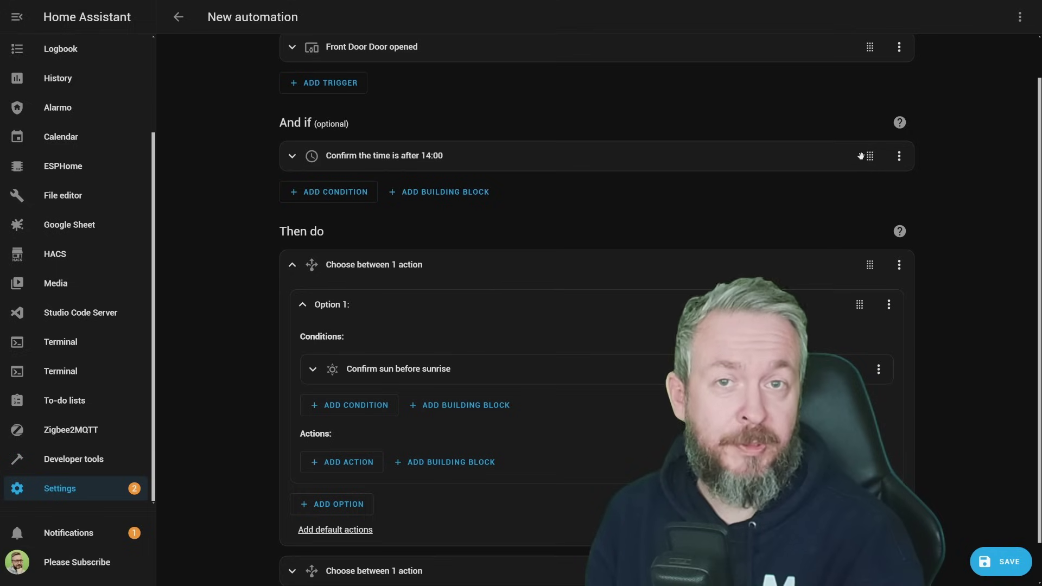
pyautogui.moveTo(867, 157); pyautogui.dragTo(863, 401)
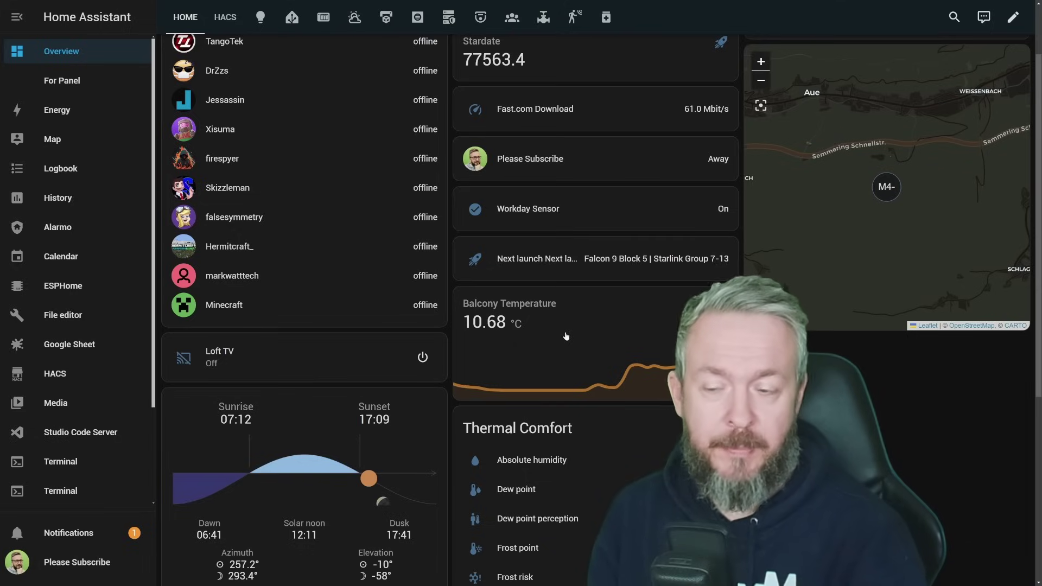
# Open the Balcony Temperature sensor's details and its full History view
pyautogui.click(573, 331)
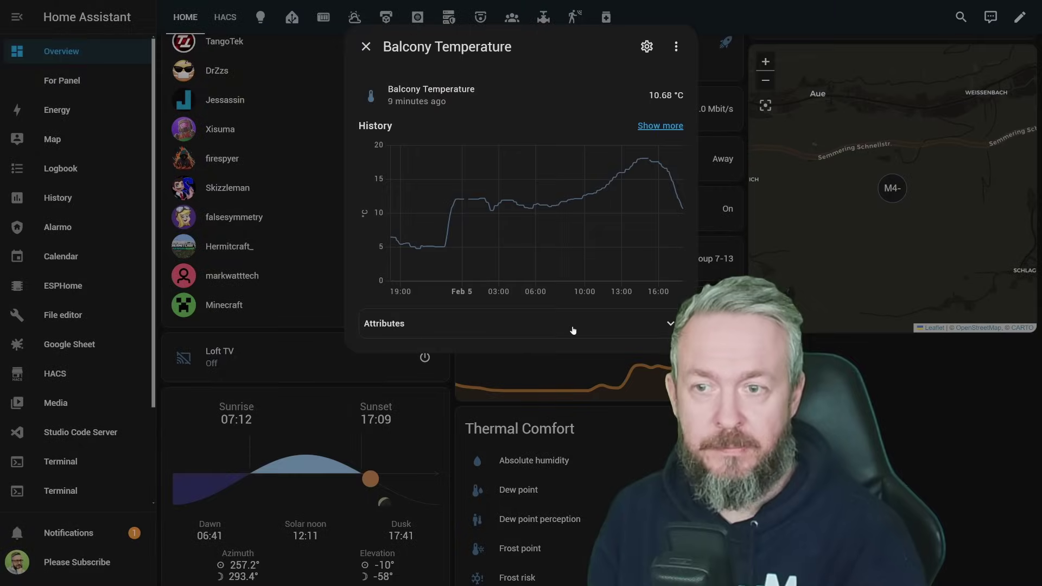
pyautogui.click(663, 126)
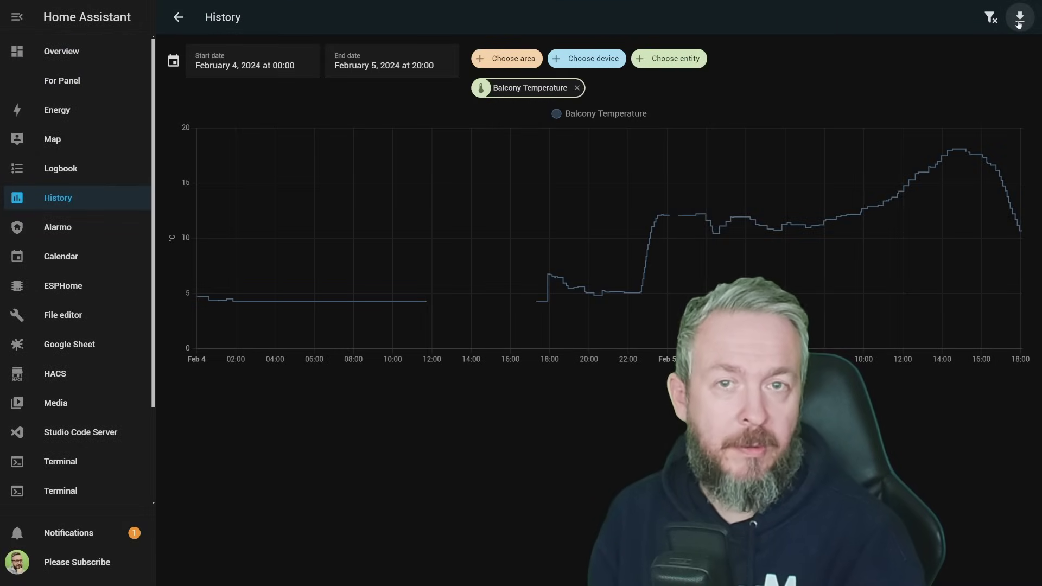
pyautogui.moveTo(942, 150)
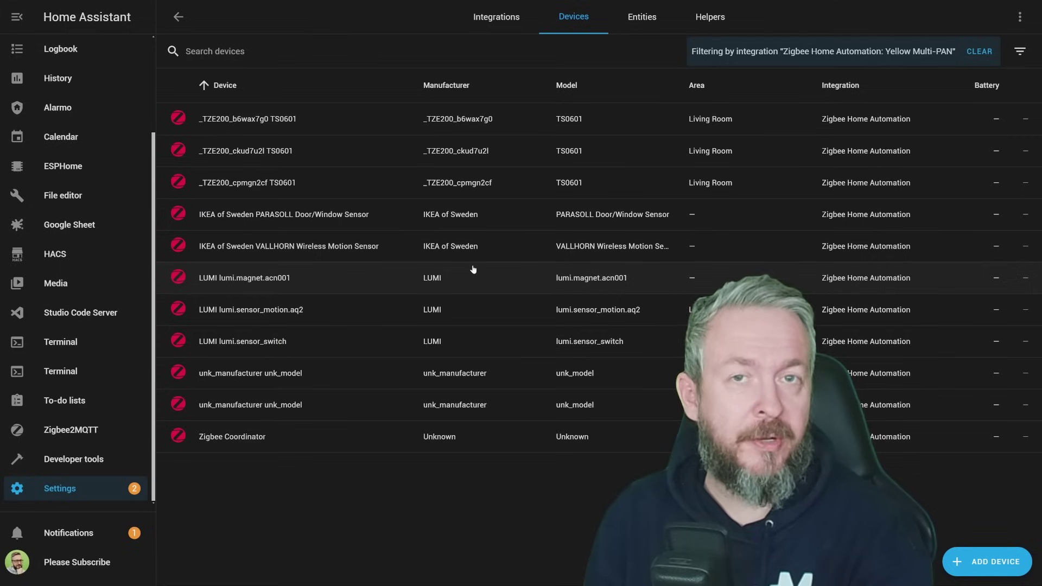
# Open the IKEA PARASOLL door/window sensor's device page from the Zigbee devices list
pyautogui.click(253, 216)
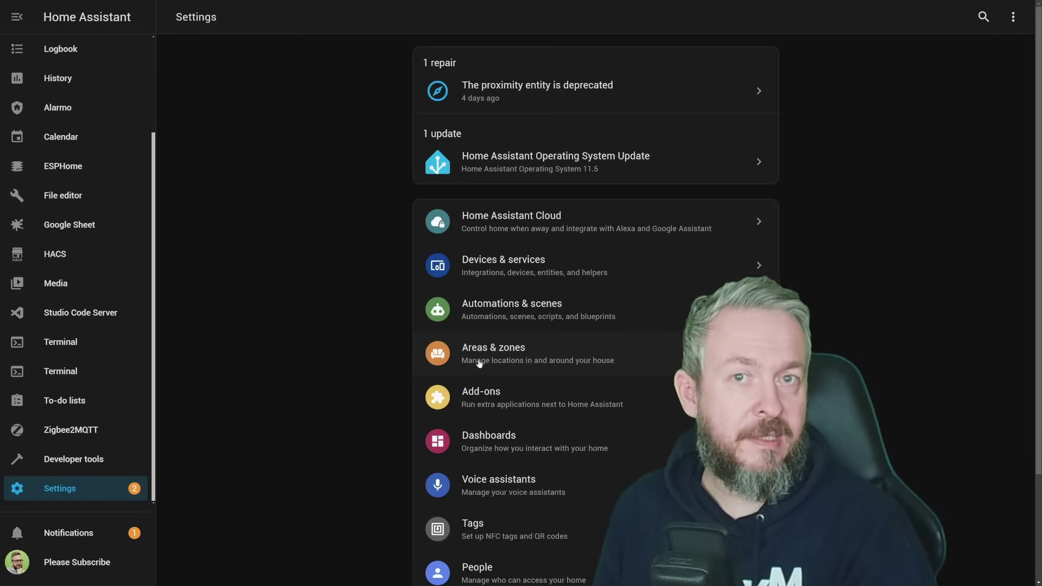
# Open Voice assistants settings and view the one registered Assist device
pyautogui.click(522, 473)
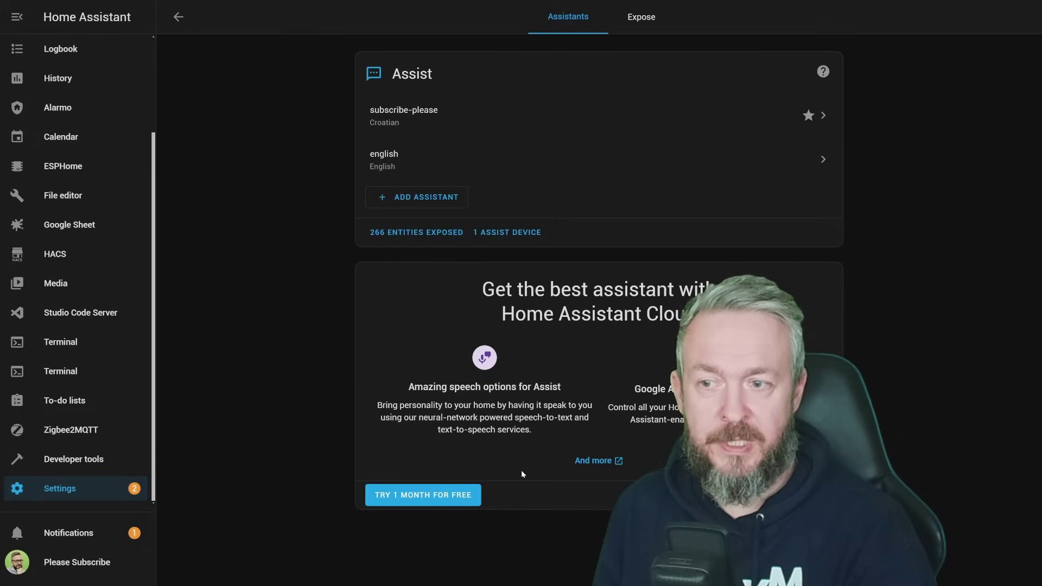
pyautogui.click(527, 236)
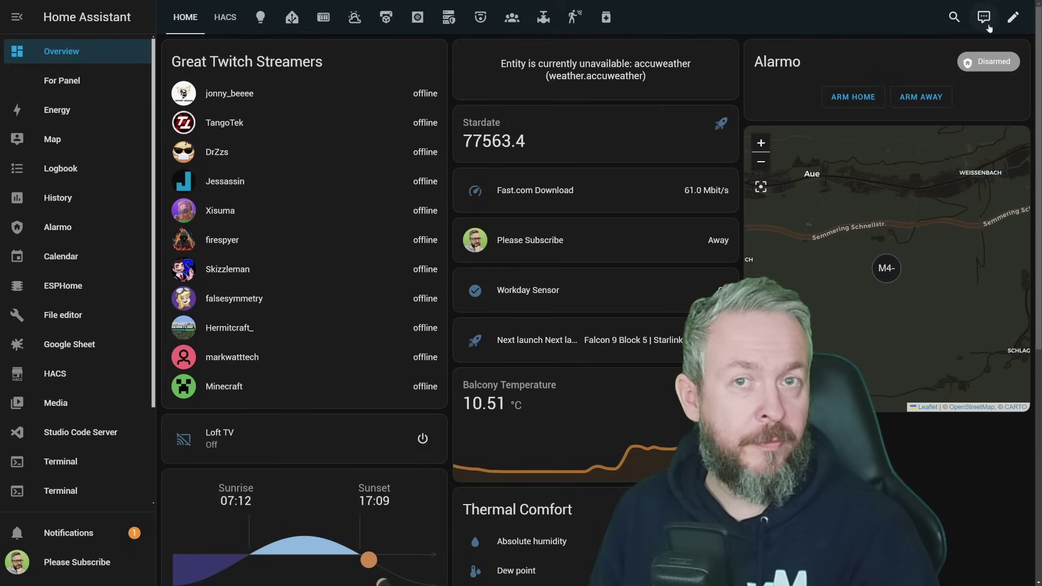
# Send Assist the requests 'Turn on nuclear reactor' and 'Can I rule the universe'
pyautogui.click(987, 23)
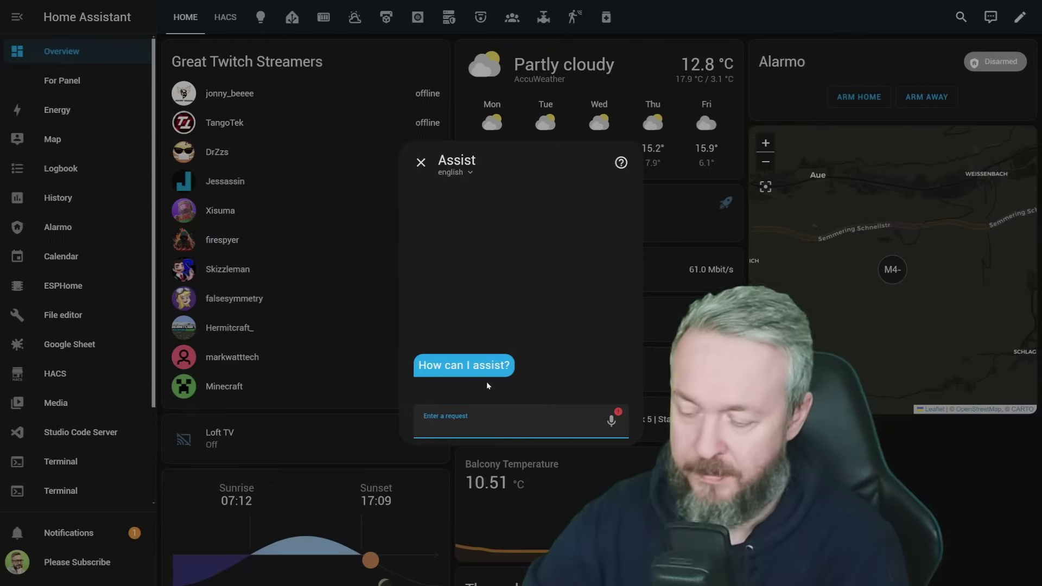
pyautogui.write('Turn on nuclear reactor')
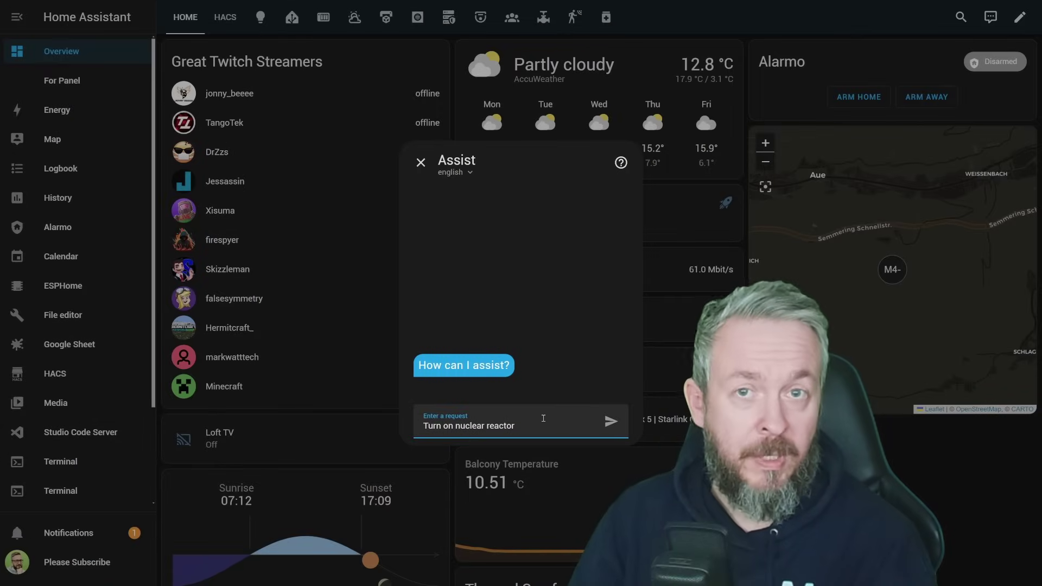
pyautogui.click(610, 421)
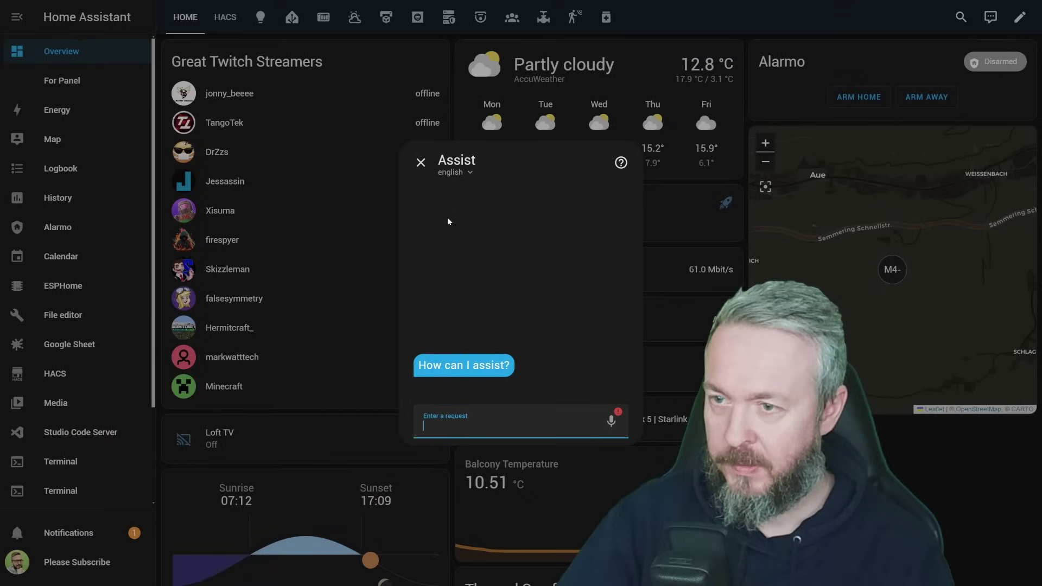
pyautogui.write('Can I rule the universe')
pyautogui.click(610, 421)
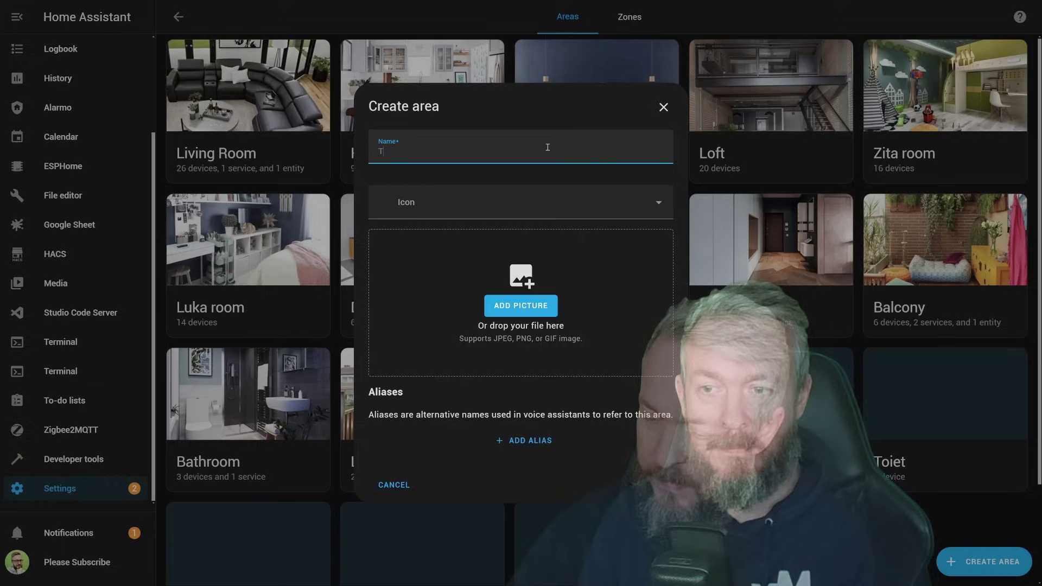
# Create the area 'Test area' with the mdi:nuke icon
pyautogui.write('Test area')
pyautogui.click(521, 202)
pyautogui.write('nuke')
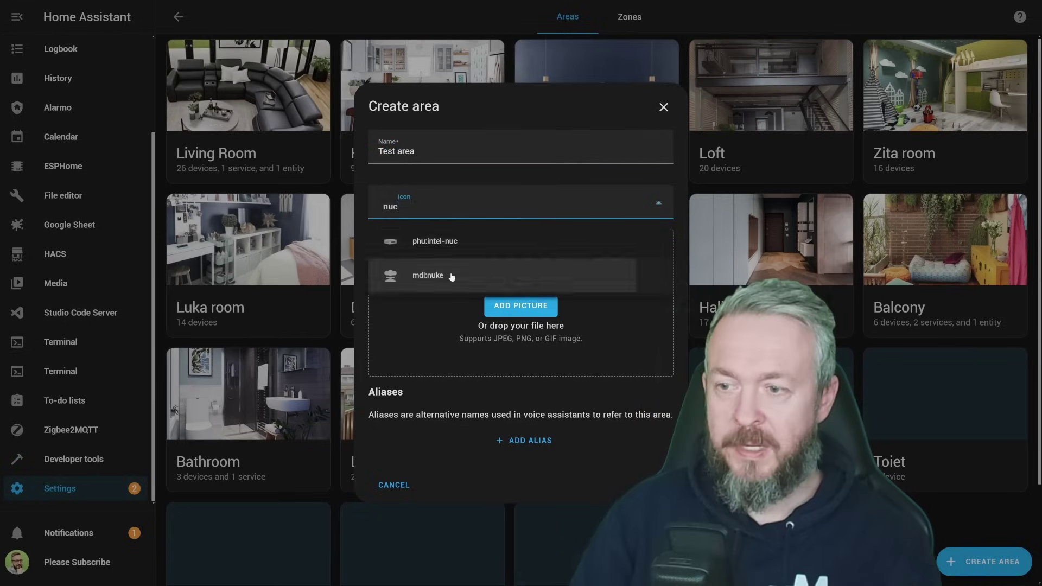
pyautogui.click(454, 275)
pyautogui.click(644, 480)
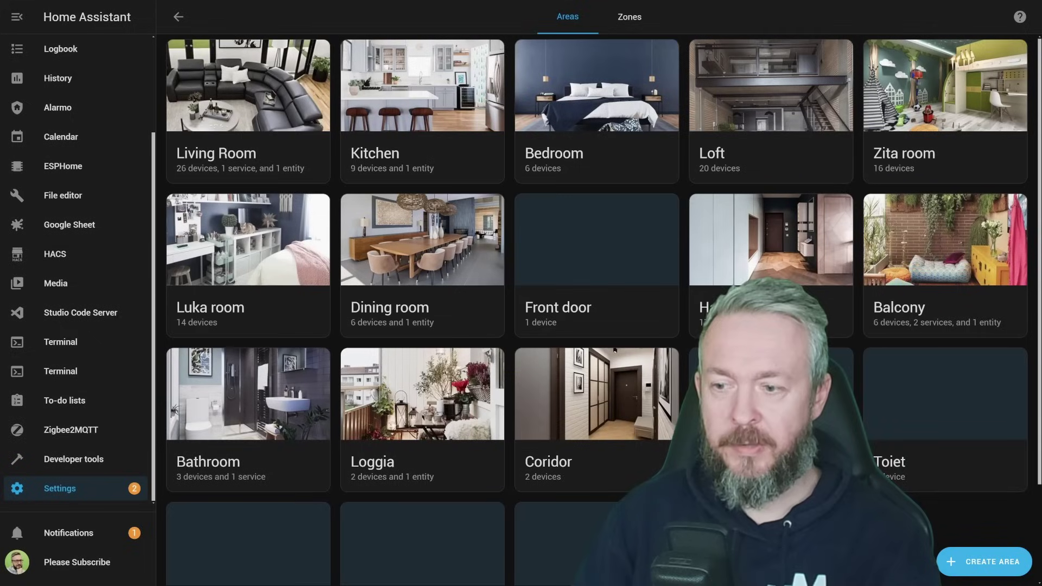
pyautogui.scroll(-2, 644, 480)
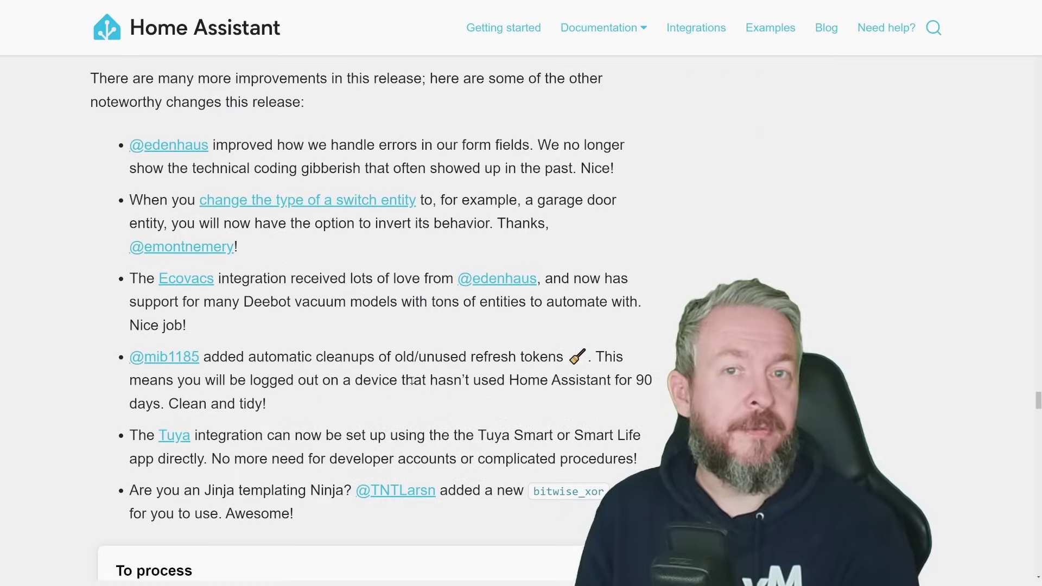
# Scroll through the release notes' list of new integrations
pyautogui.scroll(-4, 411, 381)
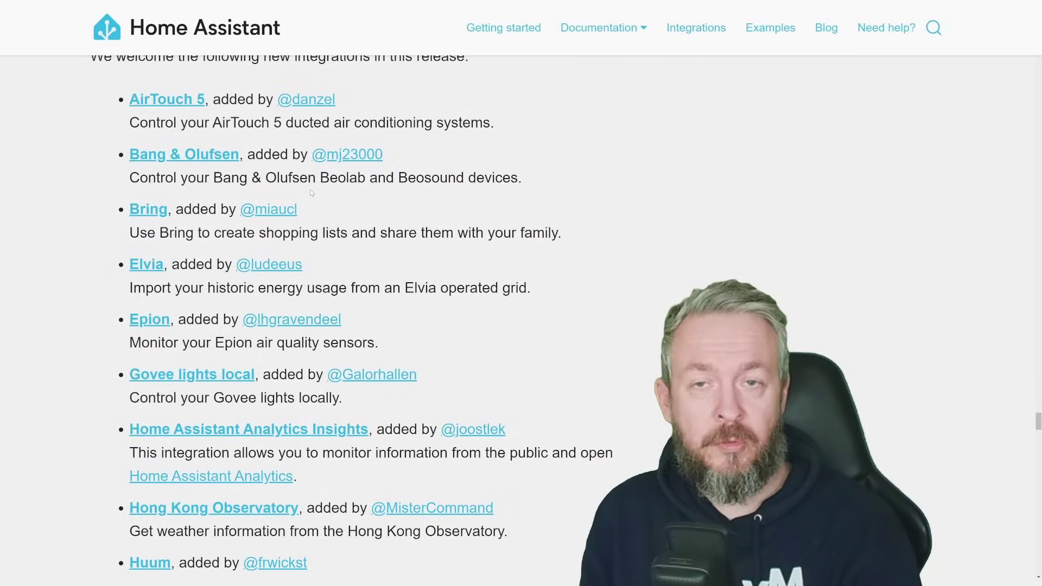
pyautogui.scroll(-3, 304, 381)
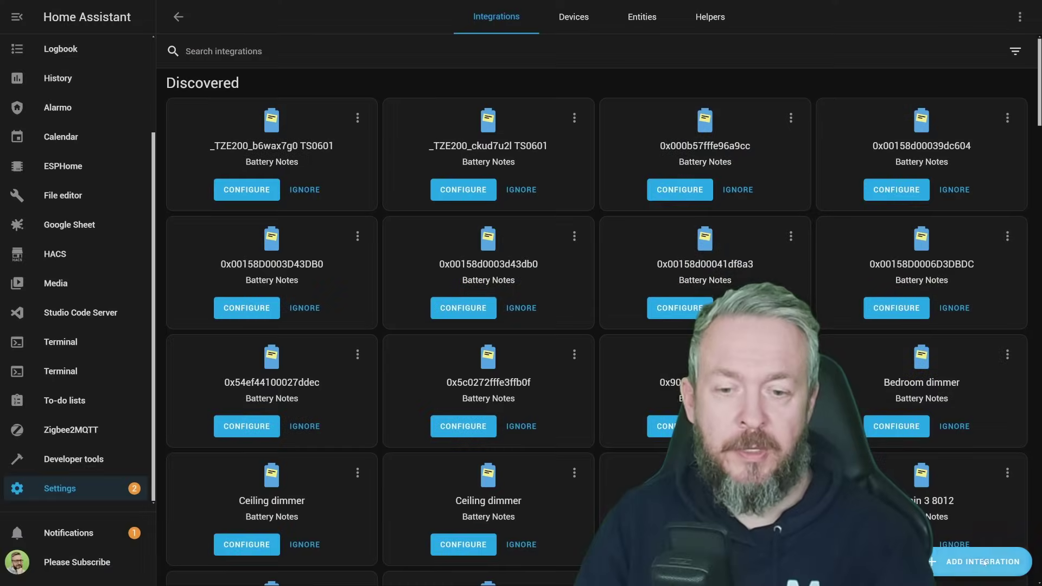
# Start adding a new integration and choose Home Assistant Analytics Insights
pyautogui.click(975, 561)
pyautogui.write('ANAL')
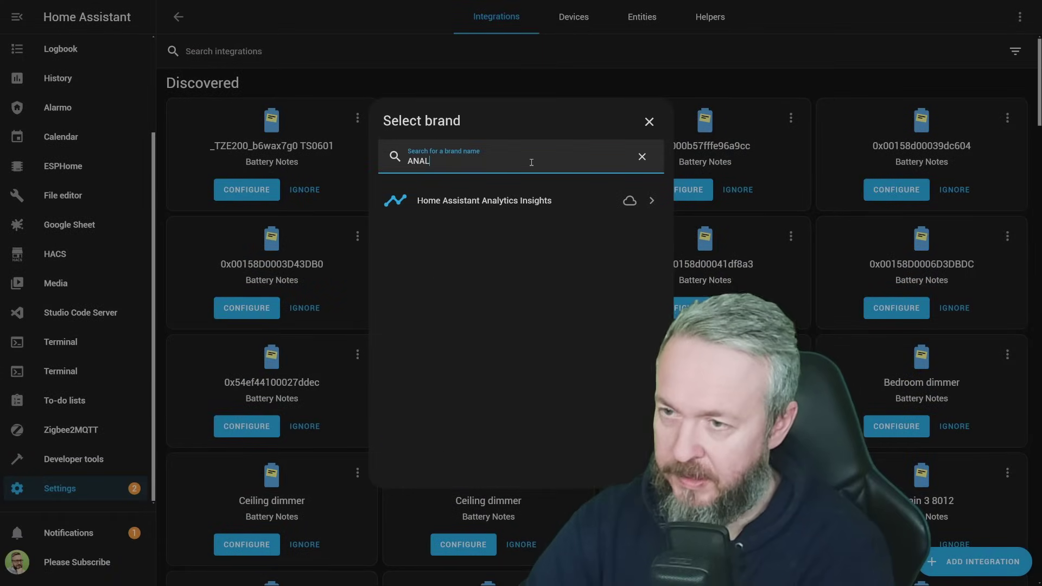
pyautogui.click(485, 202)
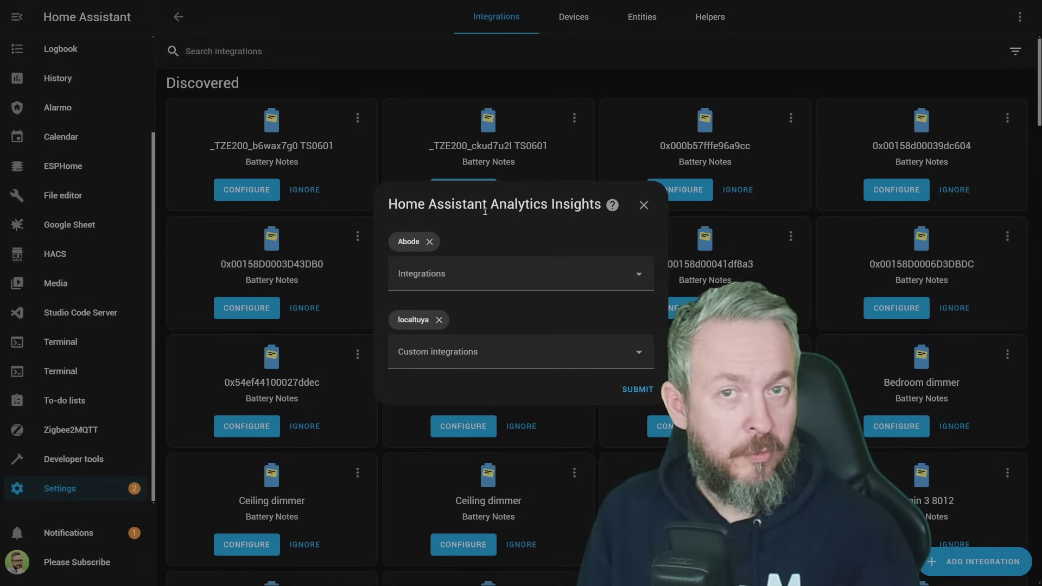
# Remove Abode and localtuya from the tracked lists and add 17TRACK
pyautogui.click(429, 243)
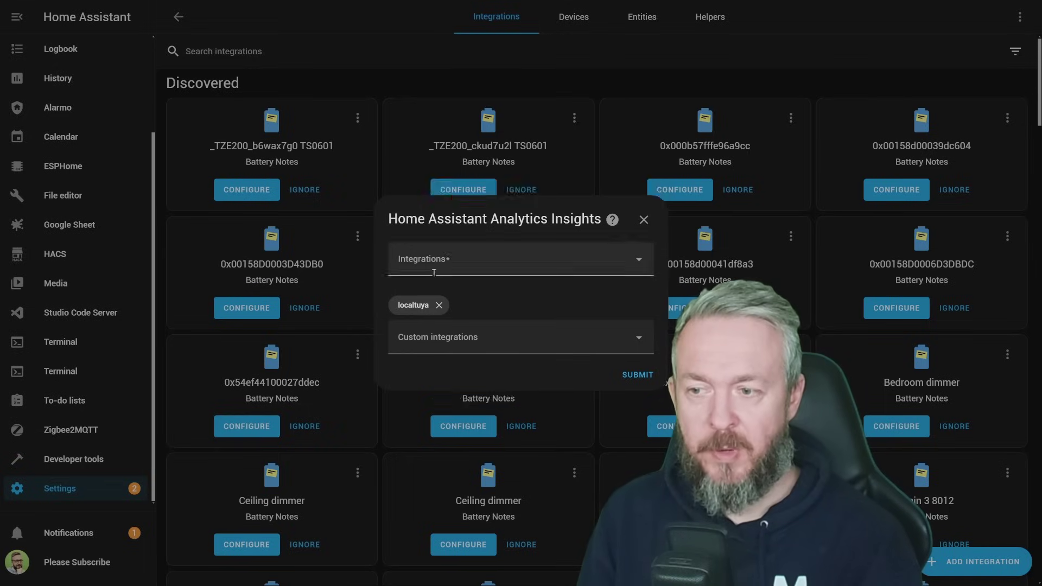
pyautogui.click(439, 304)
pyautogui.click(444, 268)
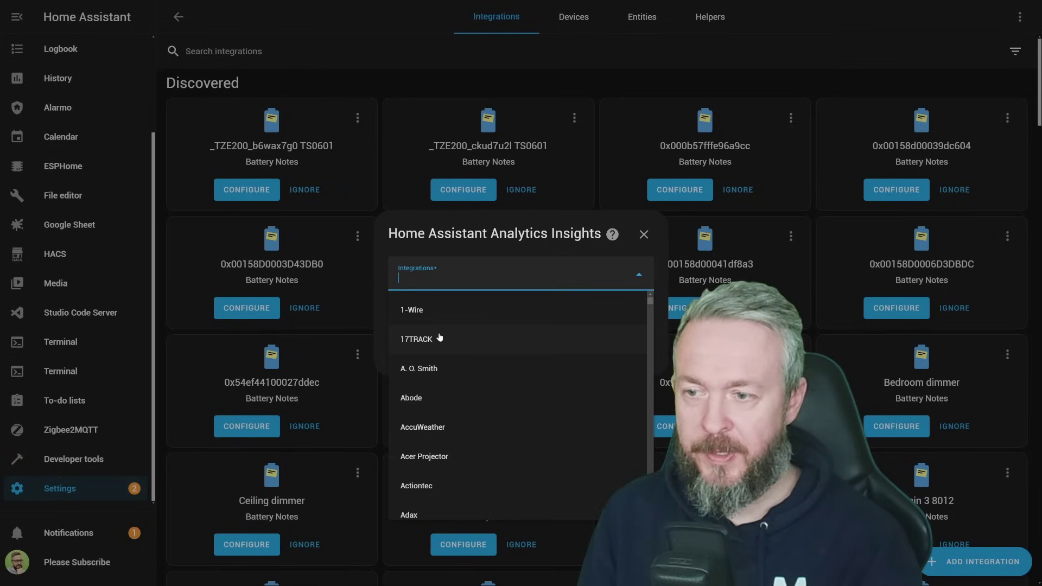
pyautogui.click(437, 340)
# Add SwitchBot Bluetooth, SwitchBot Cloud and Roborock to the tracked integrations
pyautogui.click(455, 288)
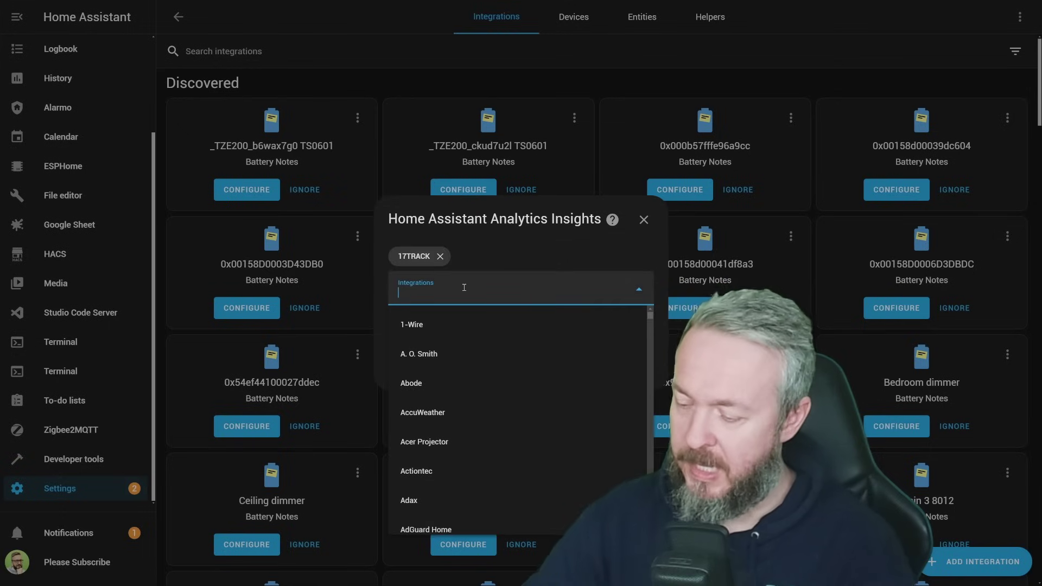
pyautogui.write('SWITC')
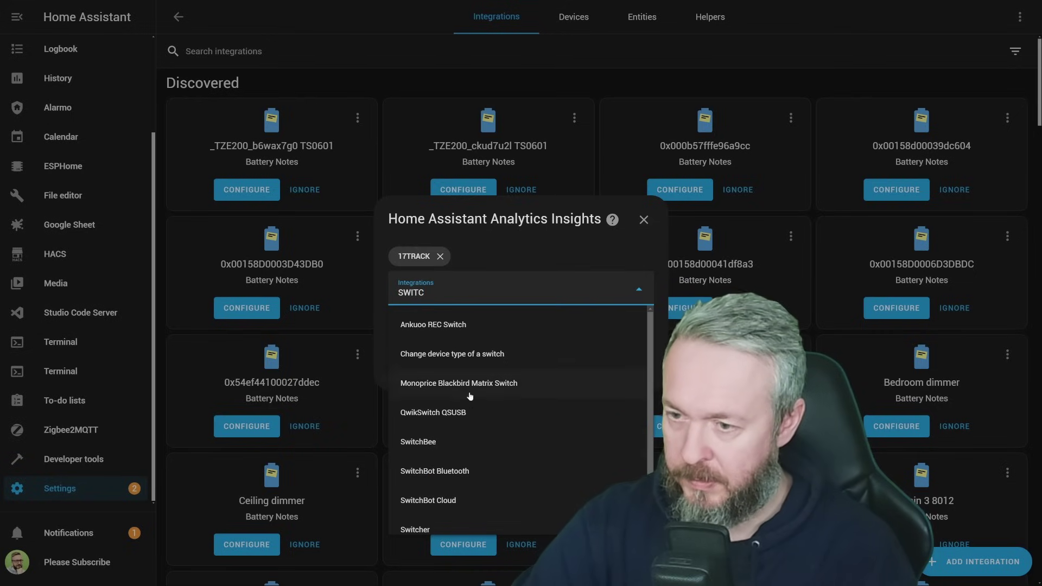
pyautogui.click(461, 470)
pyautogui.click(480, 305)
pyautogui.write('SW')
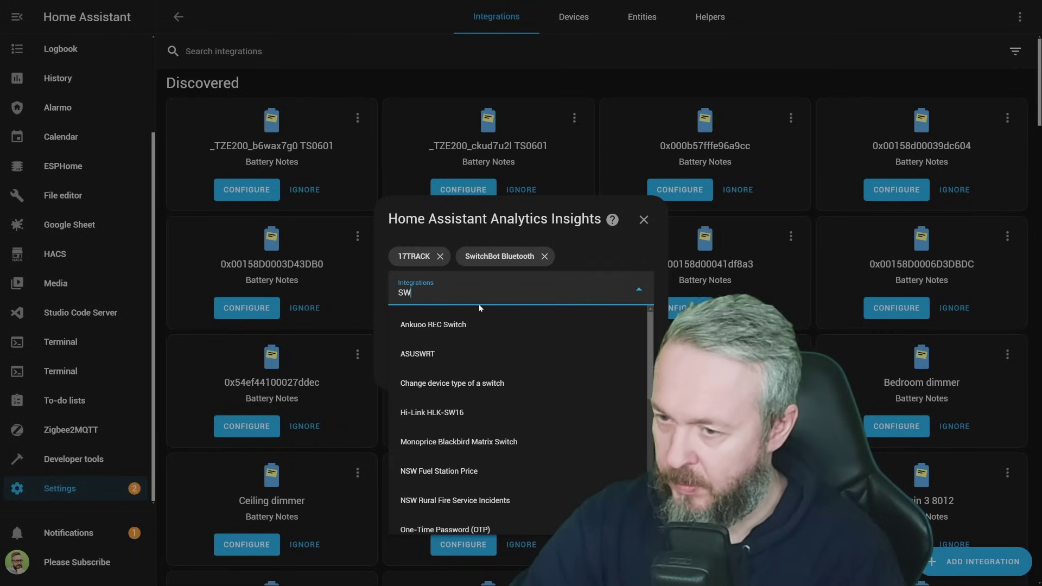
pyautogui.write('ITC')
pyautogui.click(458, 470)
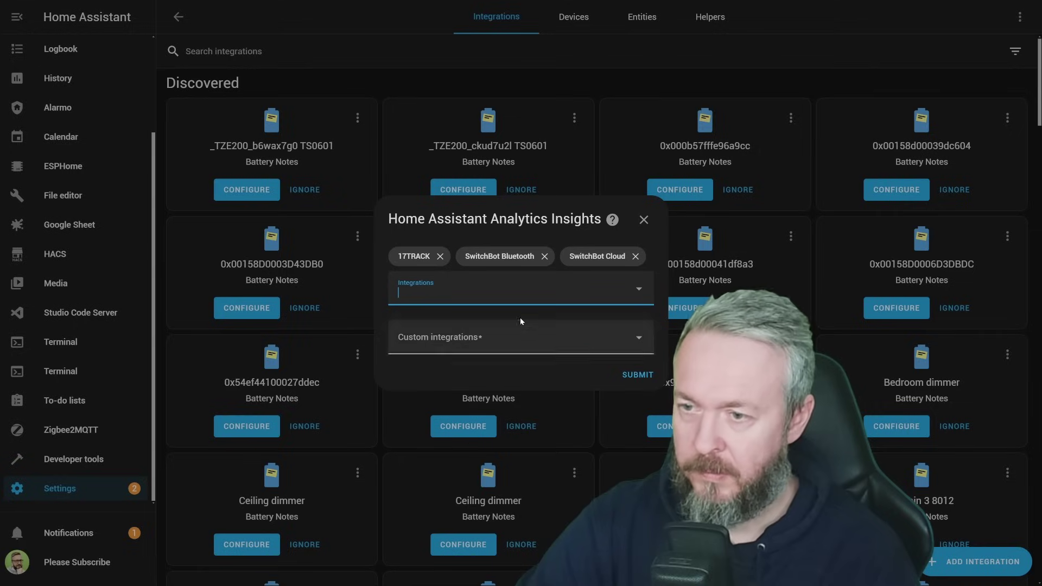
pyautogui.click(517, 296)
pyautogui.write('ROBO')
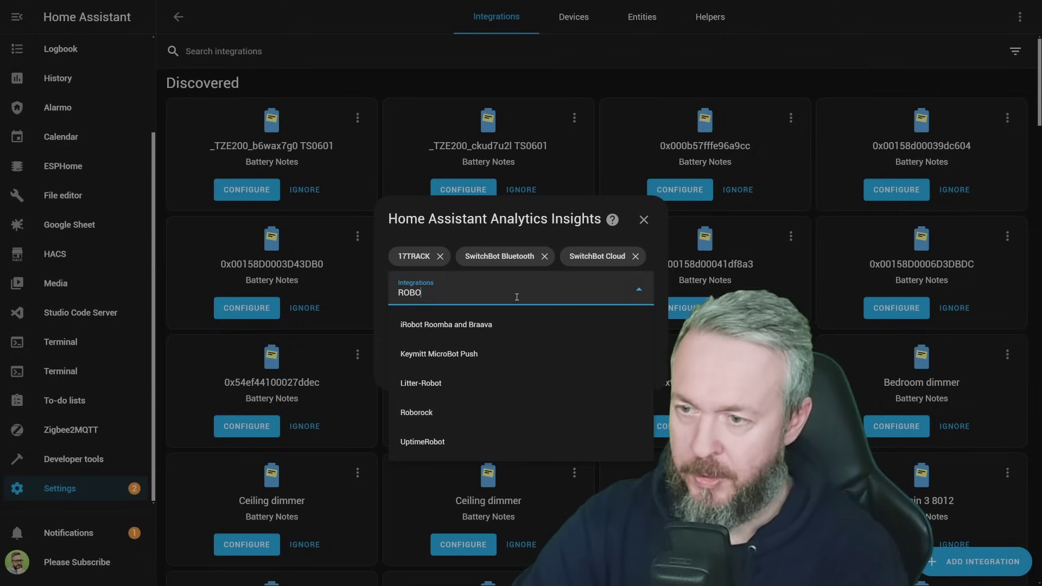
pyautogui.click(424, 413)
# Add alarmo and battery_notes as tracked custom integrations, then submit and finish setup
pyautogui.click(432, 338)
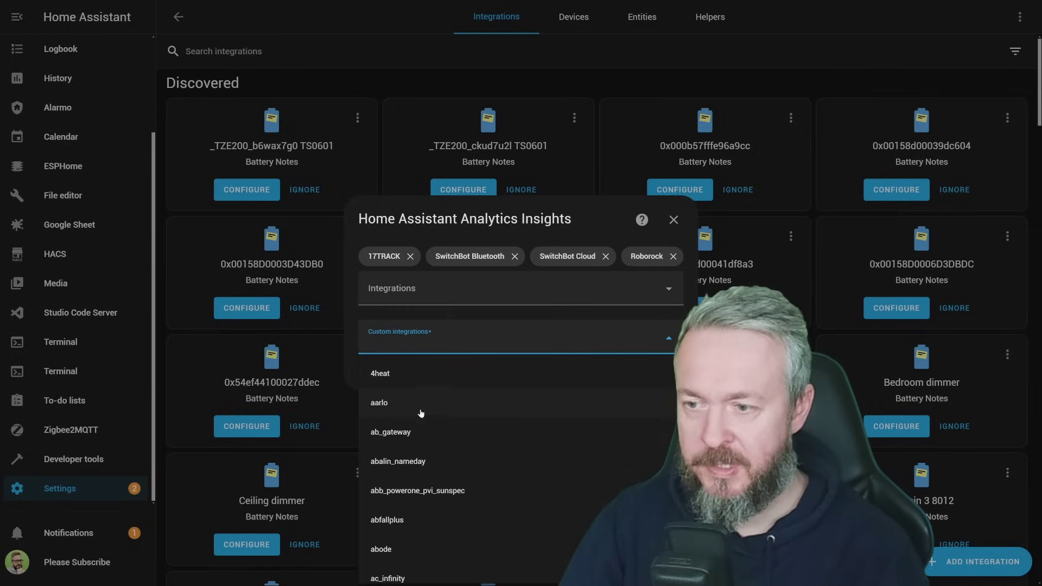
pyautogui.write('ALA')
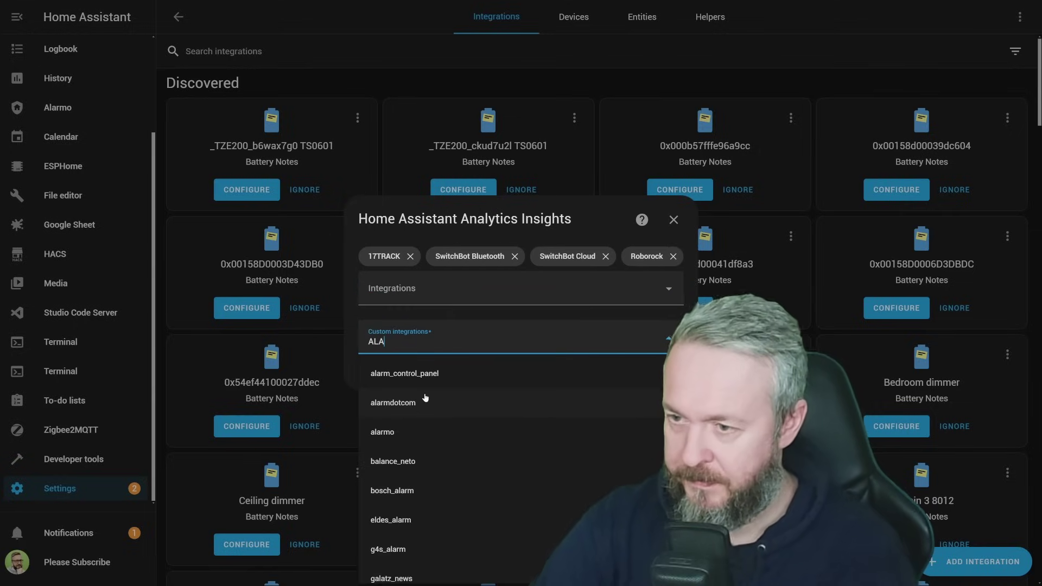
pyautogui.click(391, 430)
pyautogui.click(420, 353)
pyautogui.write('BATTER')
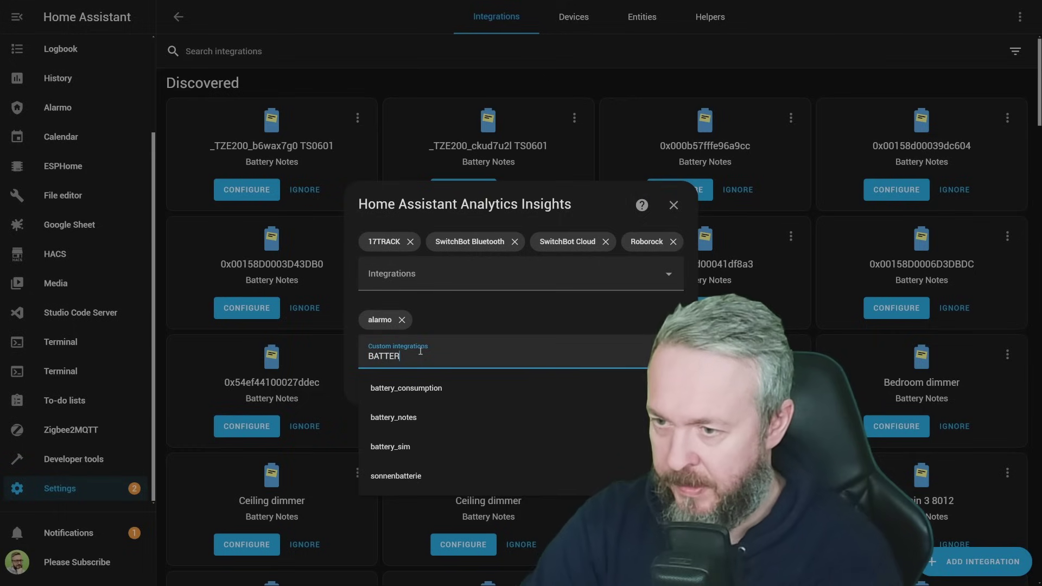
pyautogui.click(414, 418)
pyautogui.click(667, 390)
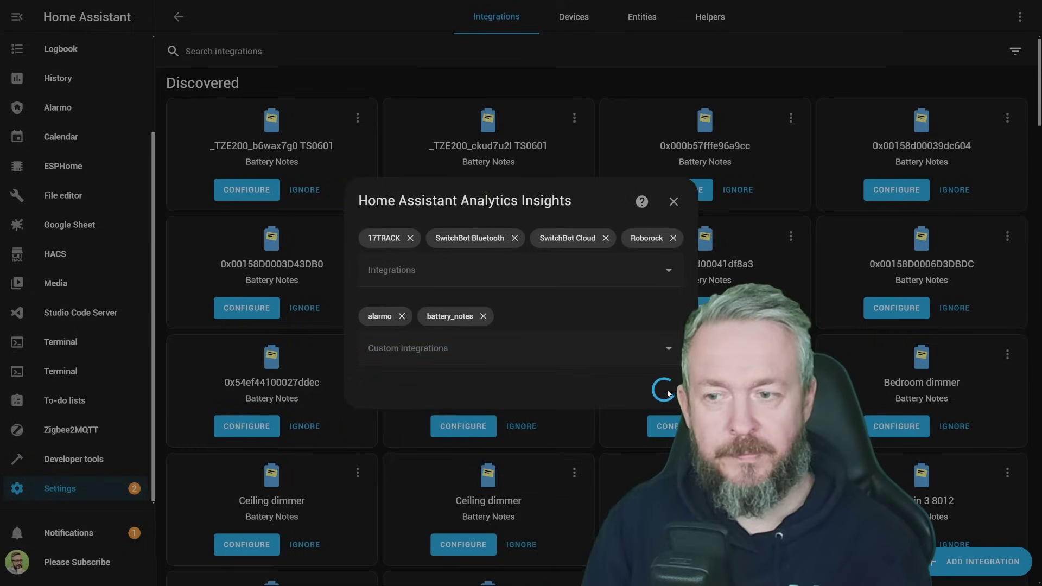
pyautogui.click(628, 372)
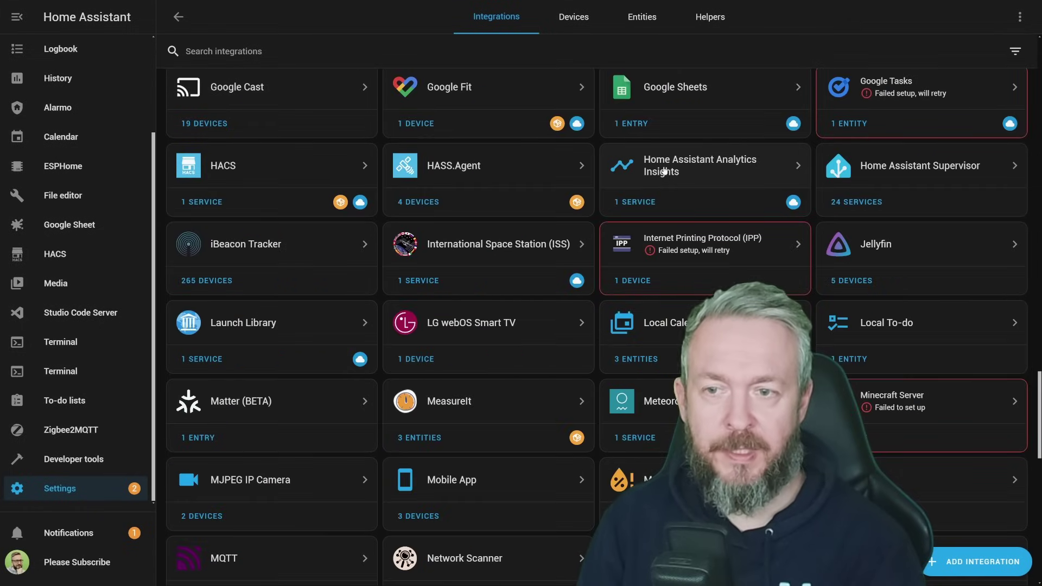
# Open the Analytics Insights integration and view its service and sensors
pyautogui.click(663, 170)
pyautogui.click(515, 119)
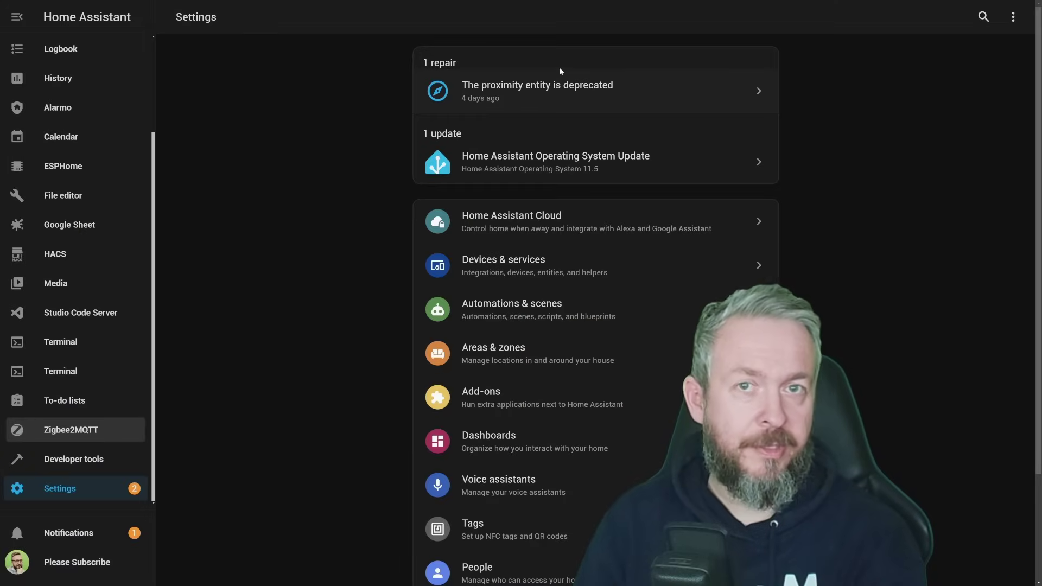
# Open the proximity entity deprecation repair and highlight its Min/Max integration sentence
pyautogui.click(543, 80)
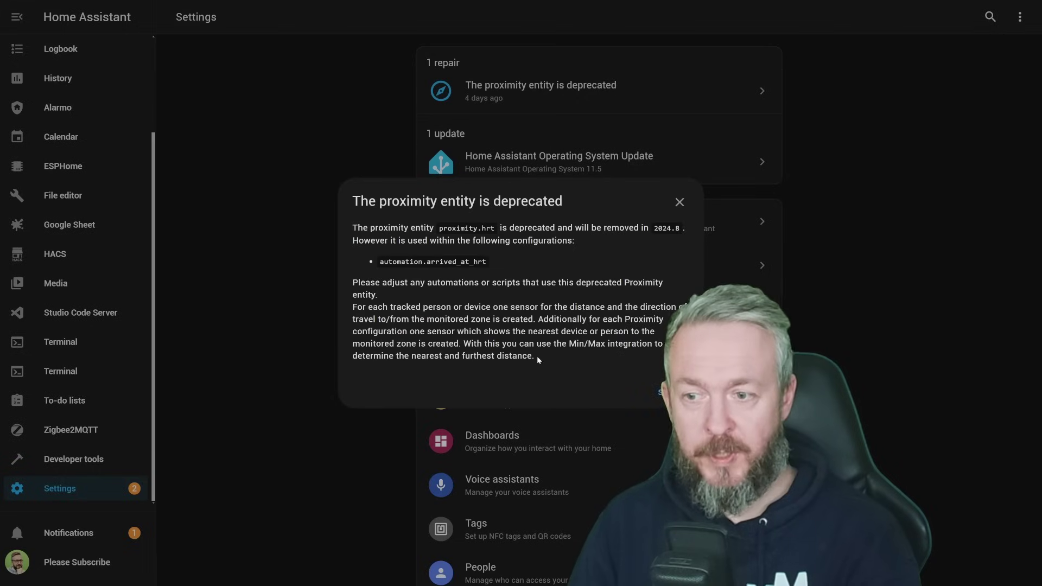
pyautogui.moveTo(536, 358); pyautogui.dragTo(463, 342)
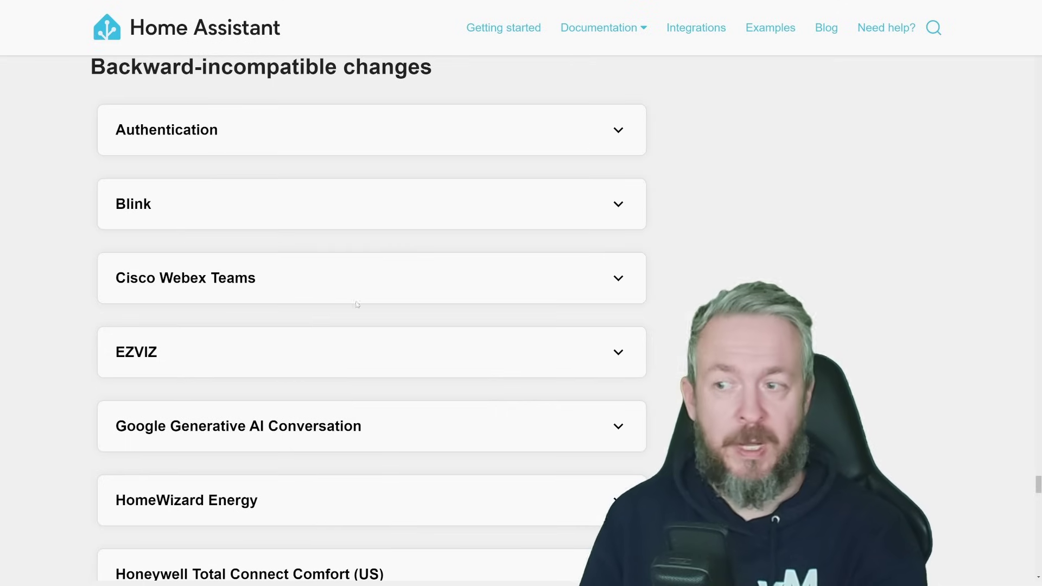
# Read the Cisco Webex Teams breaking change, highlighting its Python 3.12 incompatibility sentence
pyautogui.click(229, 269)
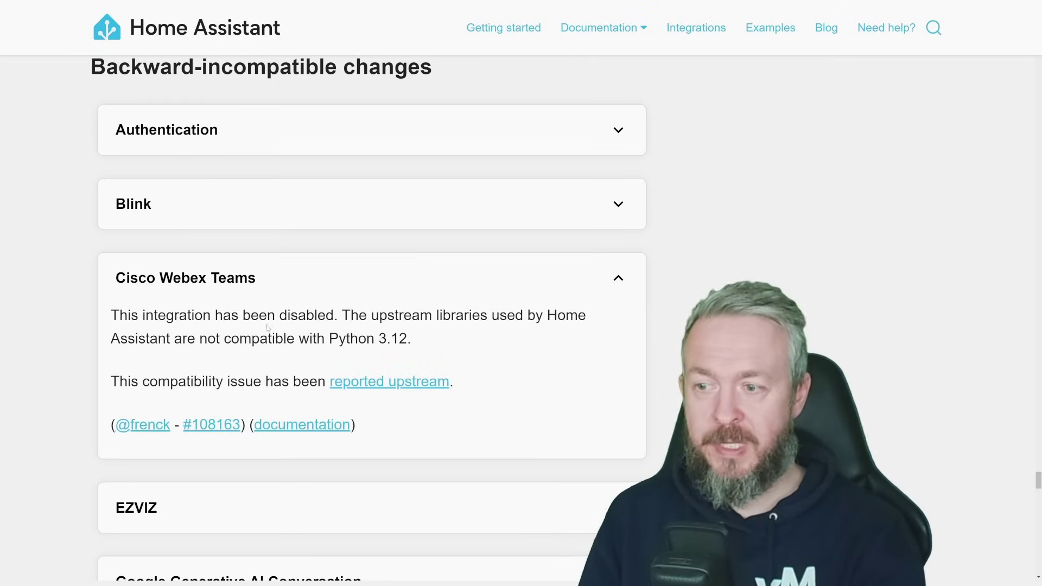
pyautogui.scroll(-2, 268, 328)
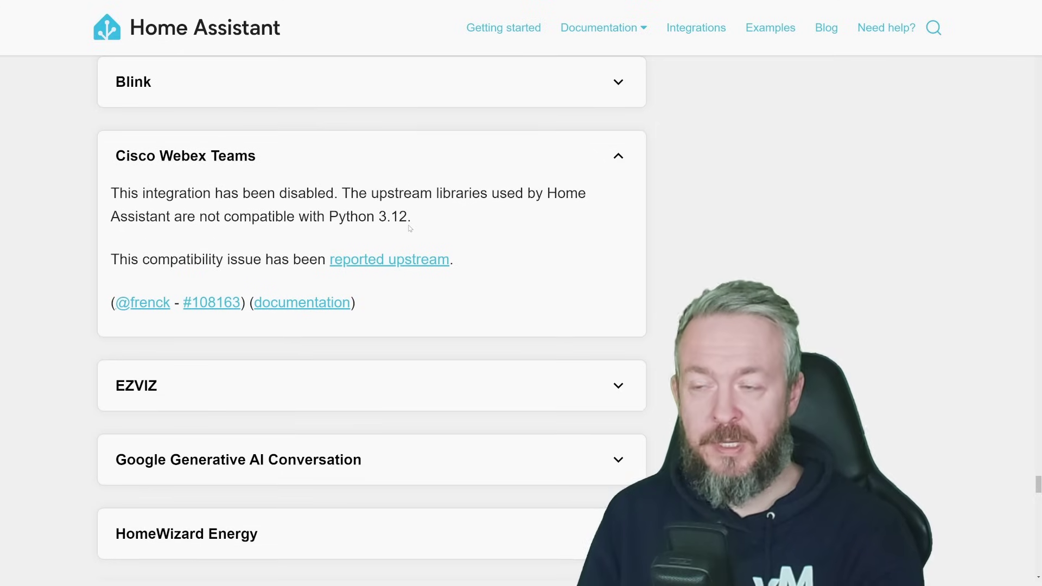
pyautogui.moveTo(339, 194); pyautogui.dragTo(419, 214)
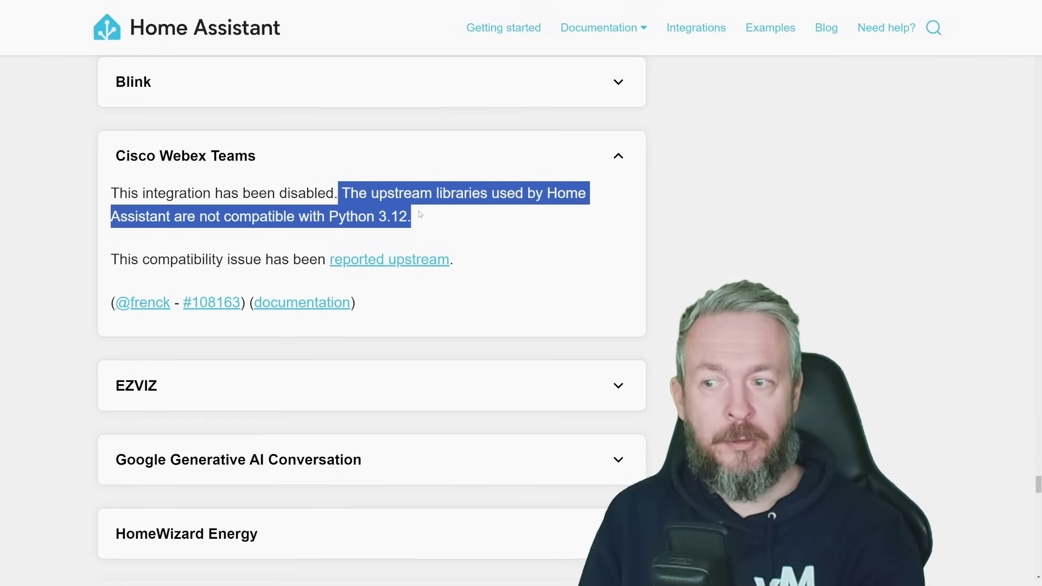
pyautogui.click(613, 161)
pyautogui.scroll(-3, 603, 152)
# Expand the Google Generative AI, MQTT, Proximity and RESTful Command breaking-change notes
pyautogui.click(599, 142)
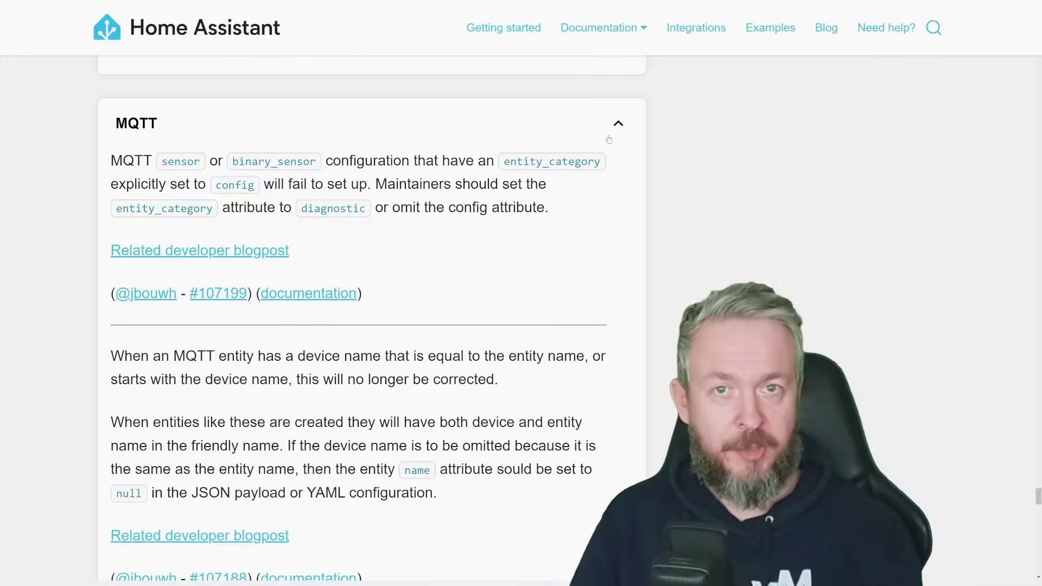
pyautogui.click(609, 139)
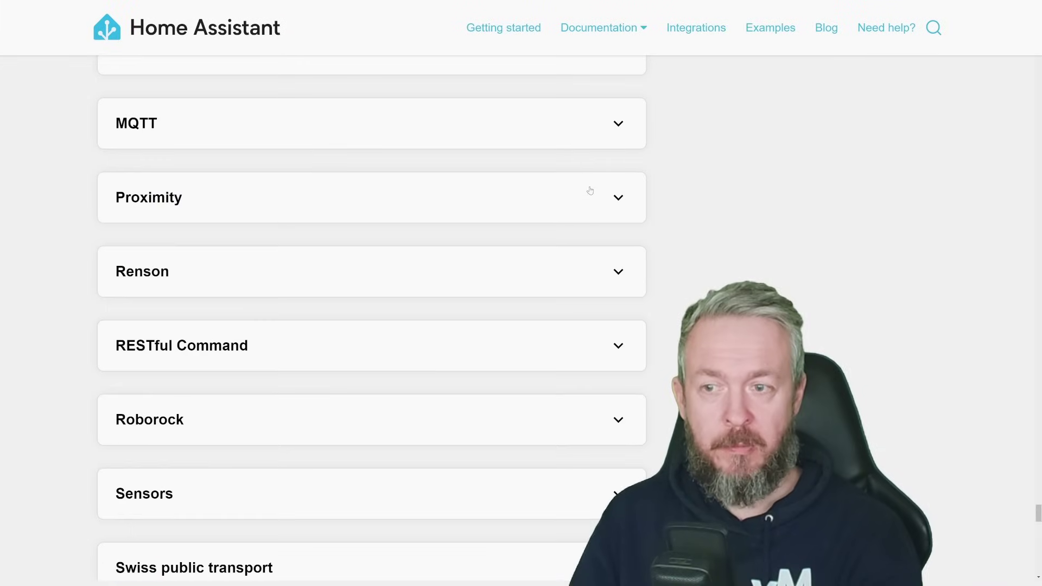
pyautogui.click(591, 190)
pyautogui.click(590, 190)
pyautogui.scroll(-5, 592, 185)
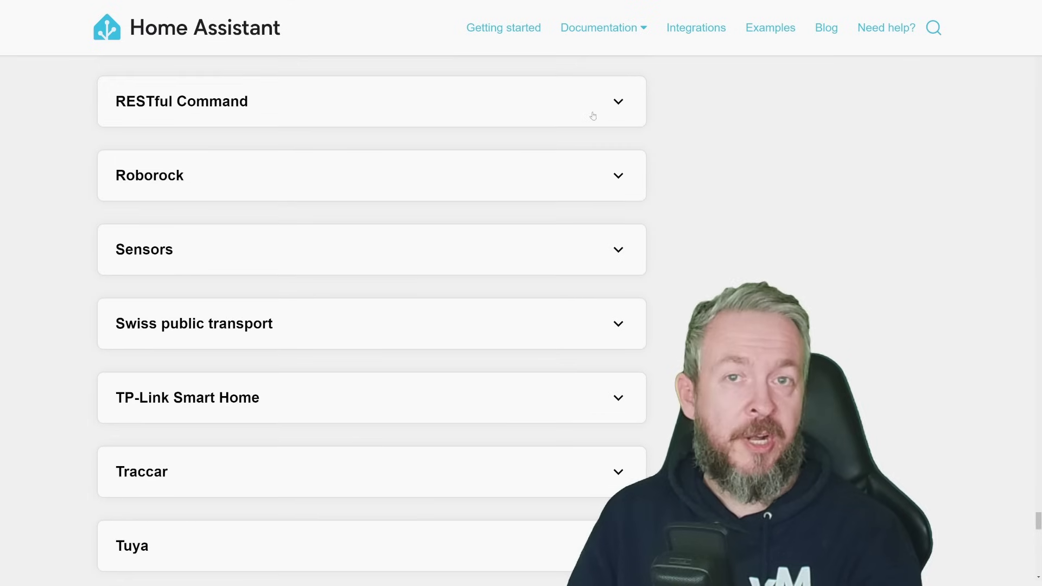
pyautogui.click(594, 116)
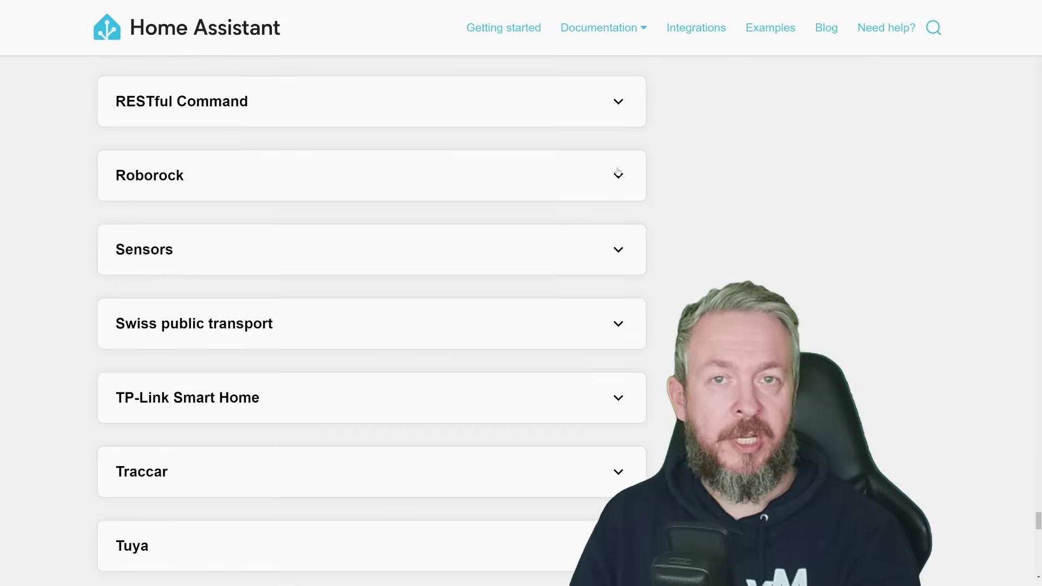
# Expand the Roborock, Tuya and Webhooks breaking-change notes, ending on the webhooks local-only note
pyautogui.click(617, 174)
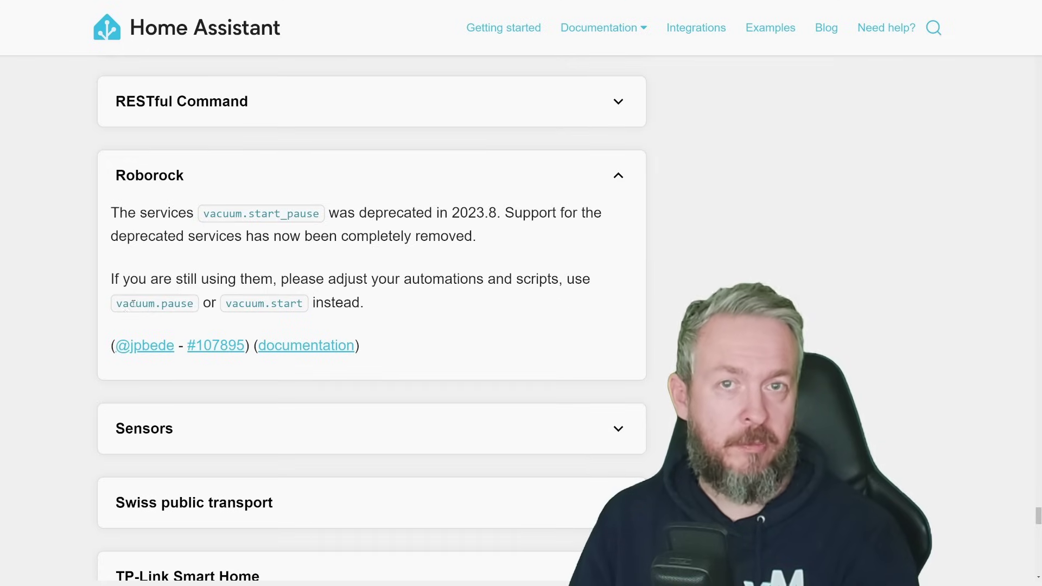
pyautogui.scroll(-10, 603, 173)
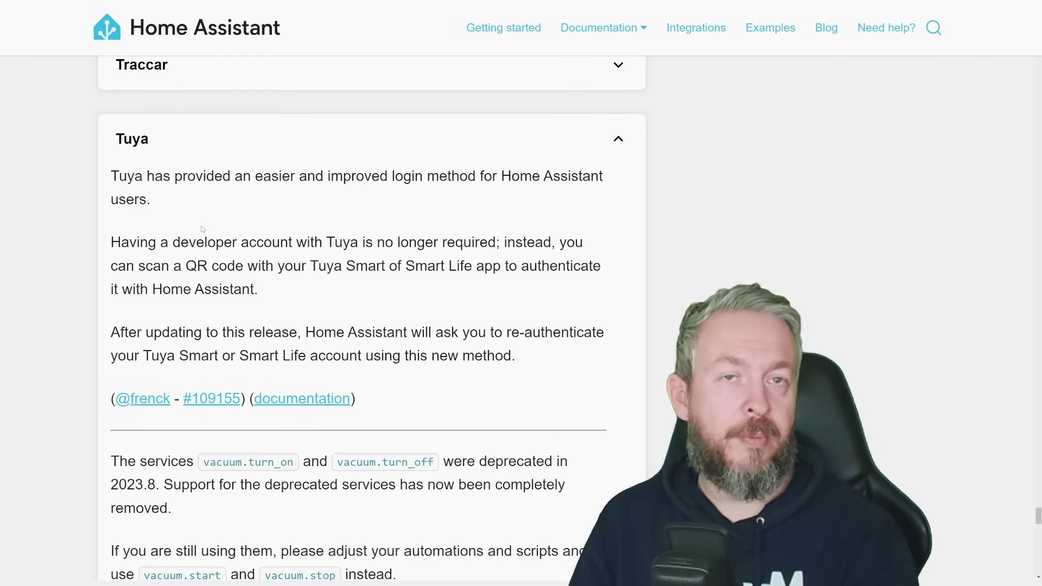
pyautogui.click(613, 143)
pyautogui.scroll(-2, 592, 166)
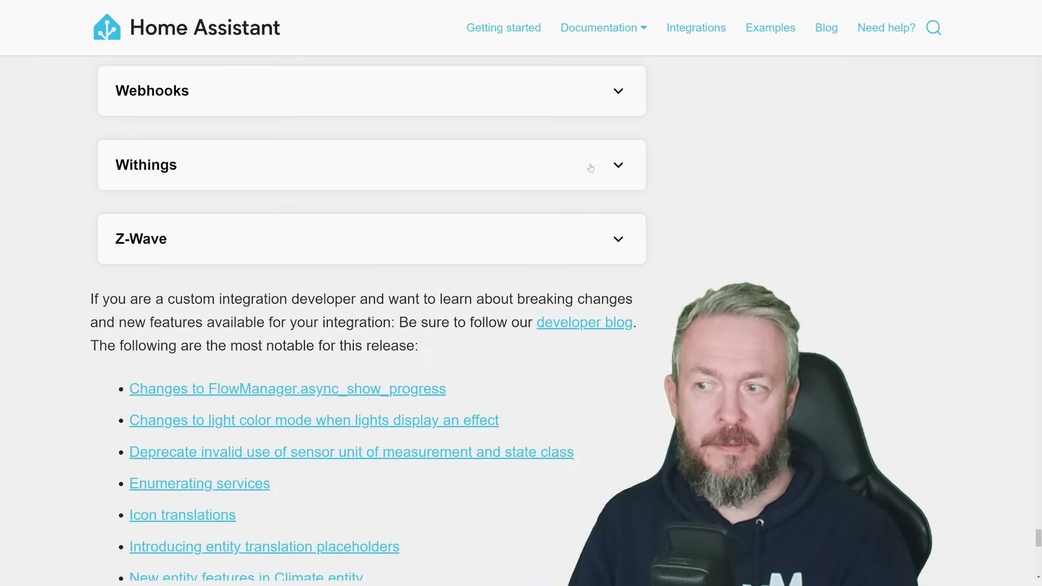
pyautogui.click(611, 112)
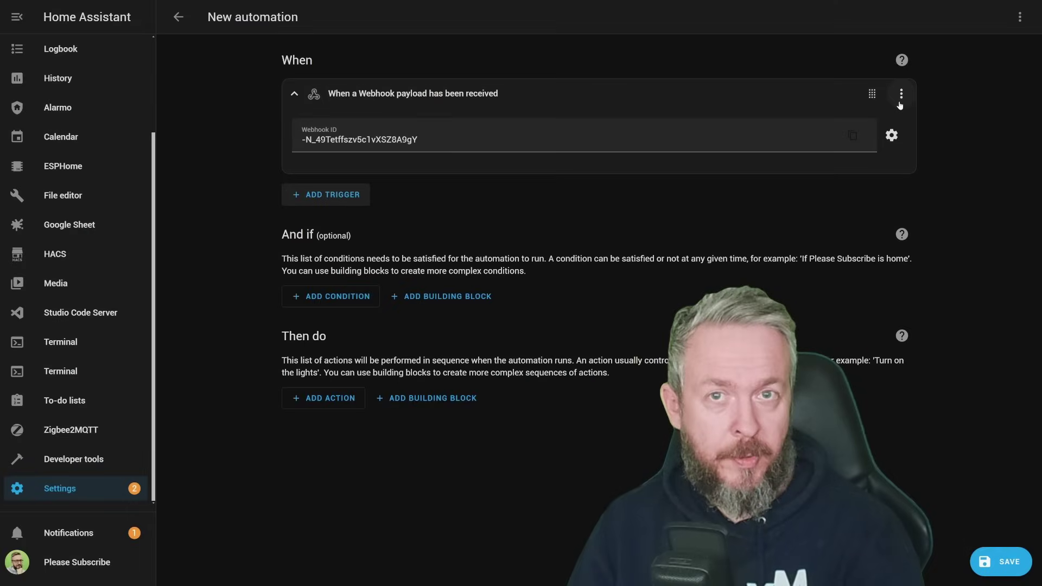
# View the webhook trigger's allowed methods and local-network option, then close them
pyautogui.click(892, 141)
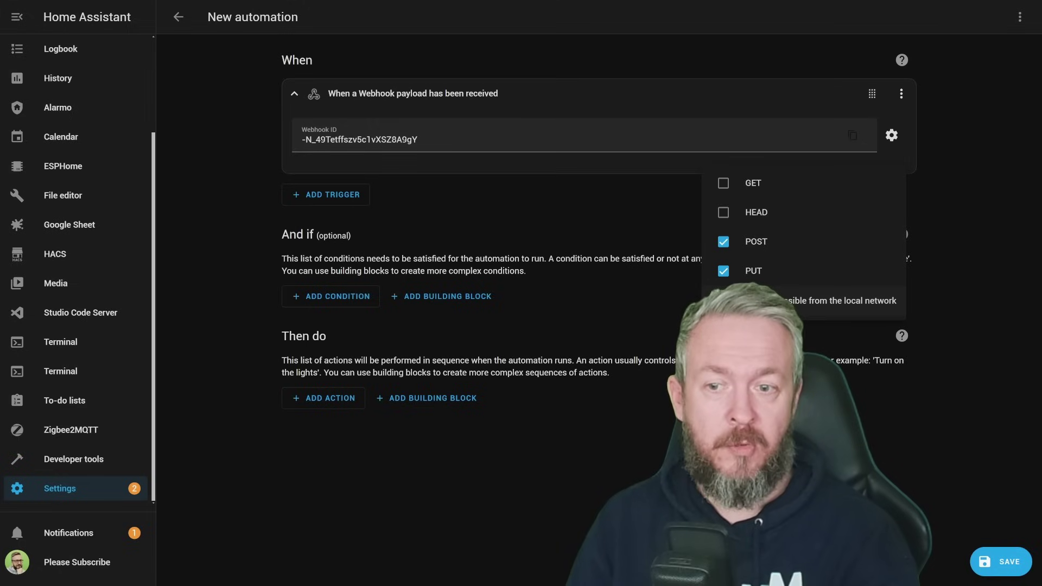
pyautogui.click(634, 230)
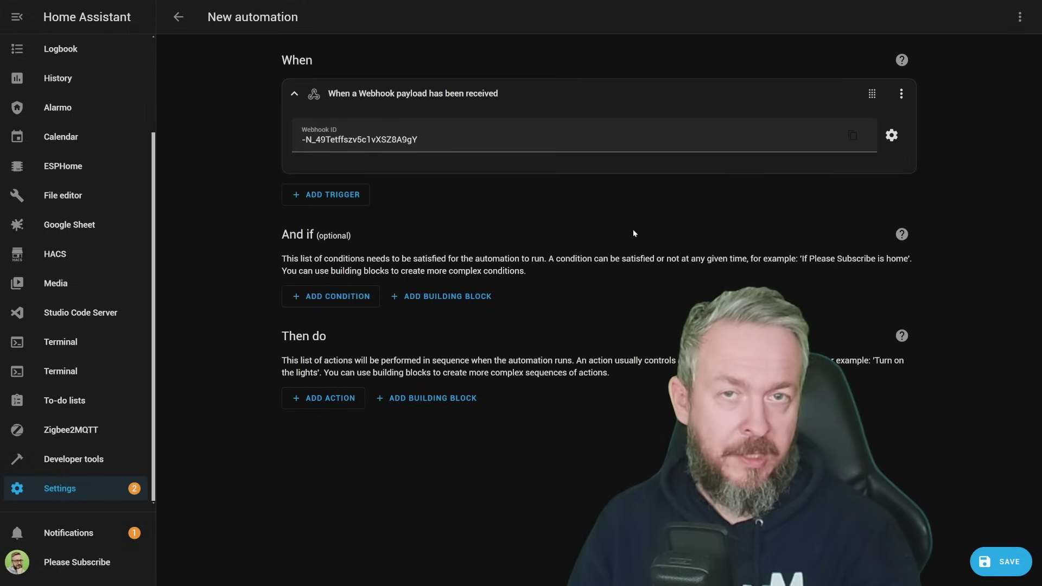